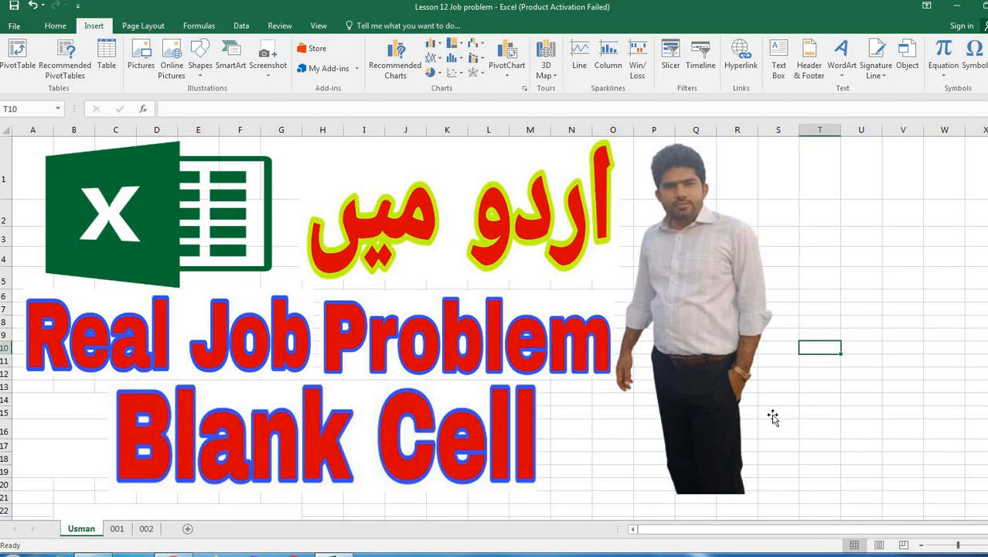
Step: Open worksheet 001
left_click(117, 528)
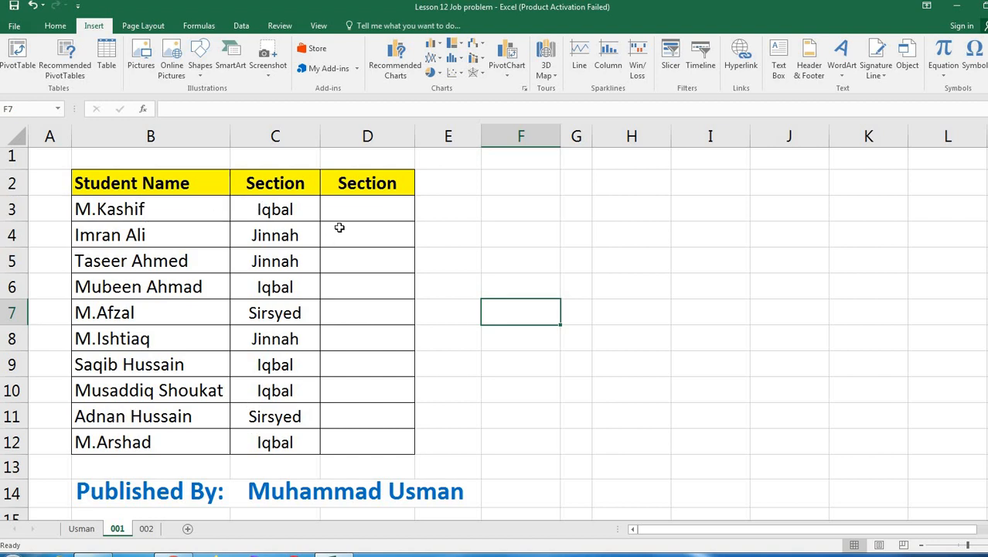
Step: Enter iqbal in cell D3 and fill it down the second Section column through D12
left_click(362, 211)
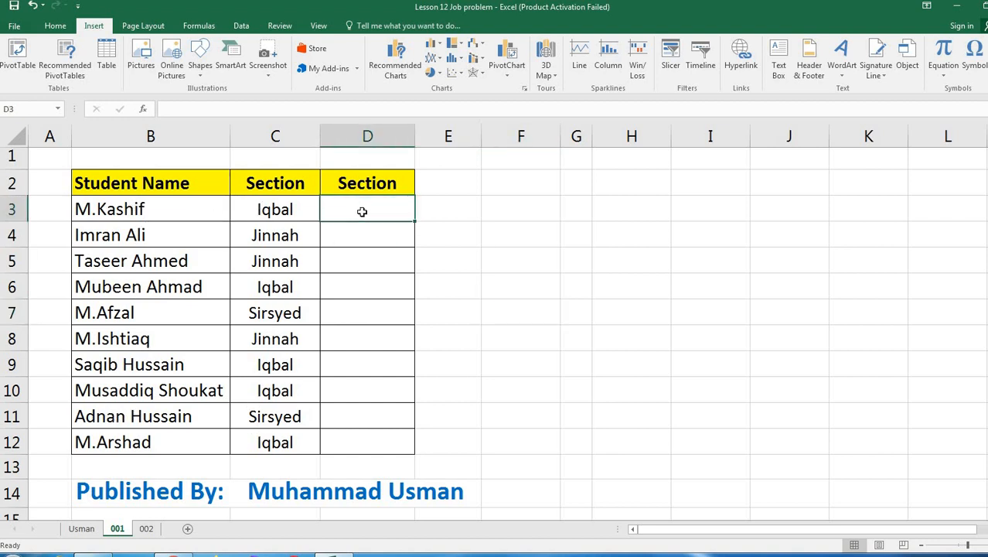
type("i")
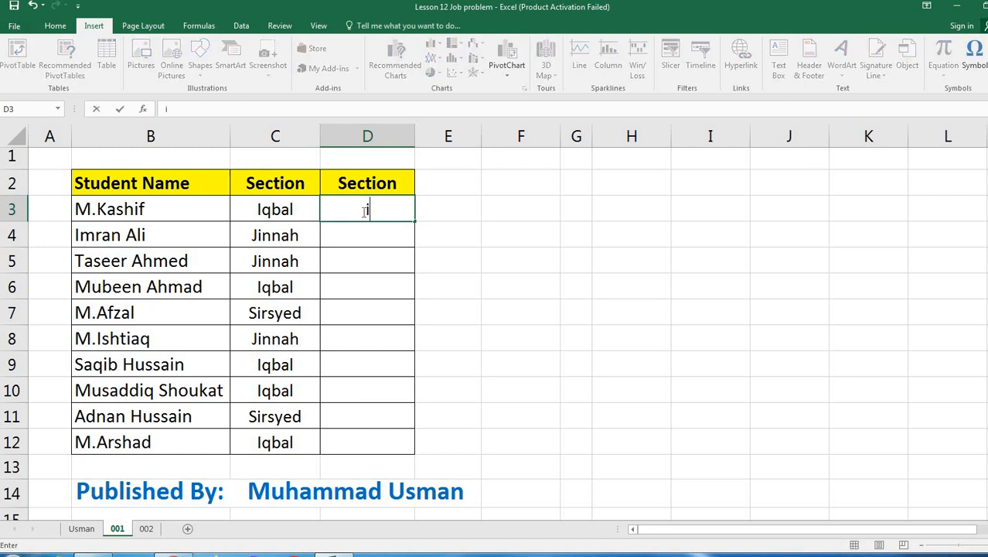
type("qbal")
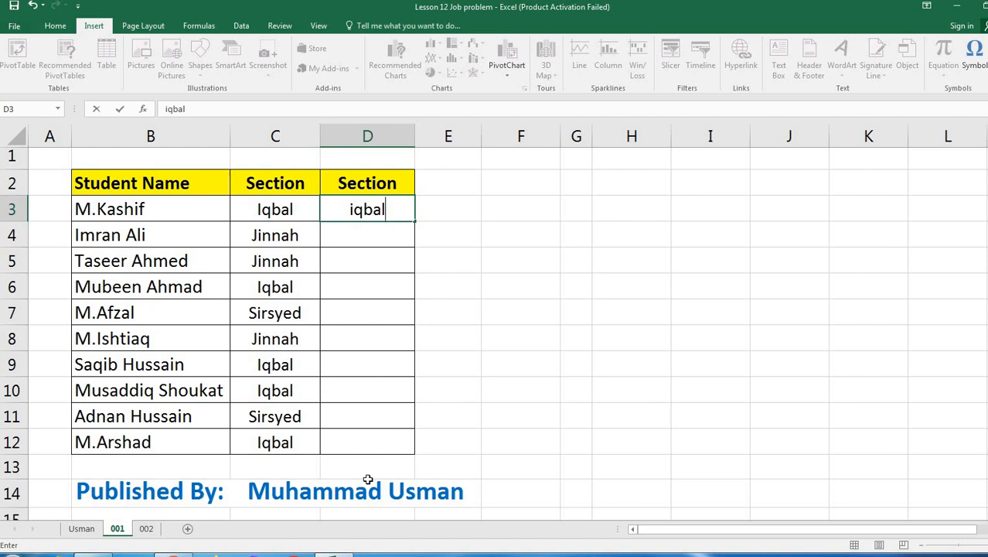
left_click(388, 230)
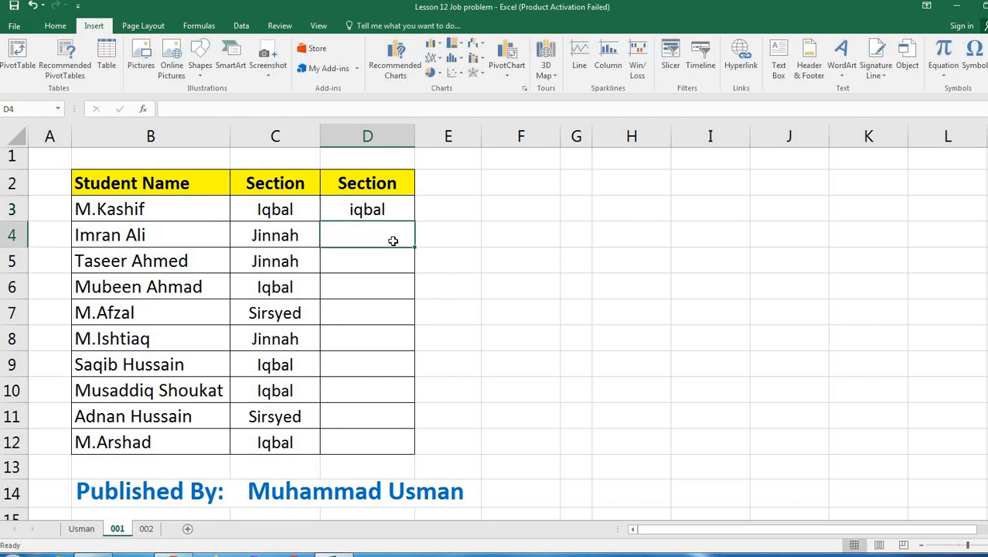
key("ctrl+d")
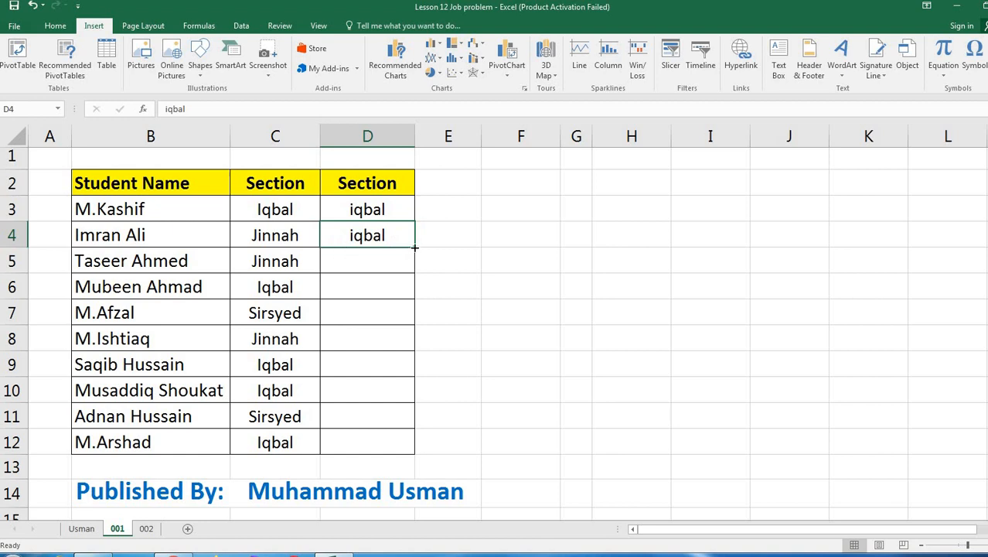
double_click(415, 248)
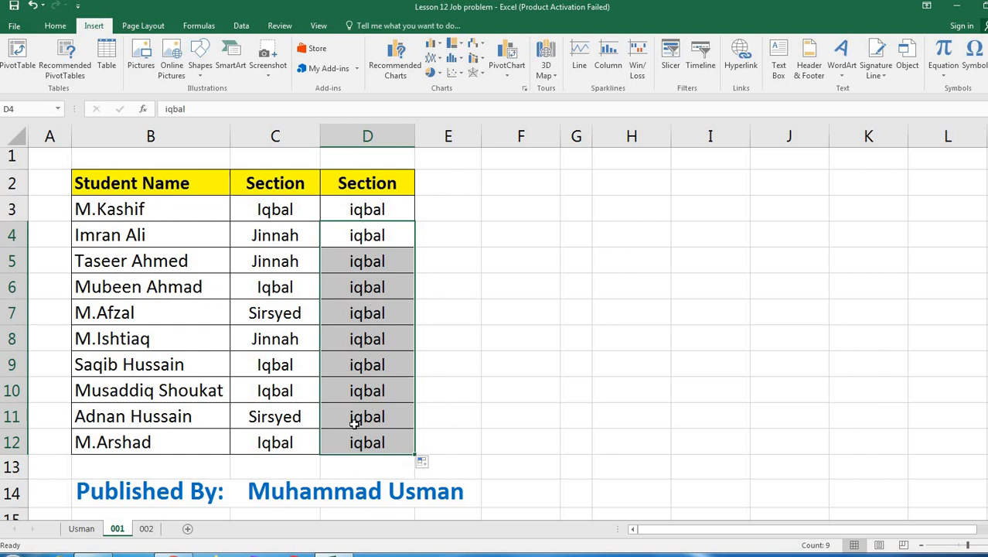
Step: Clear the entries from D3:D12 in the second Section column
key("Delete")
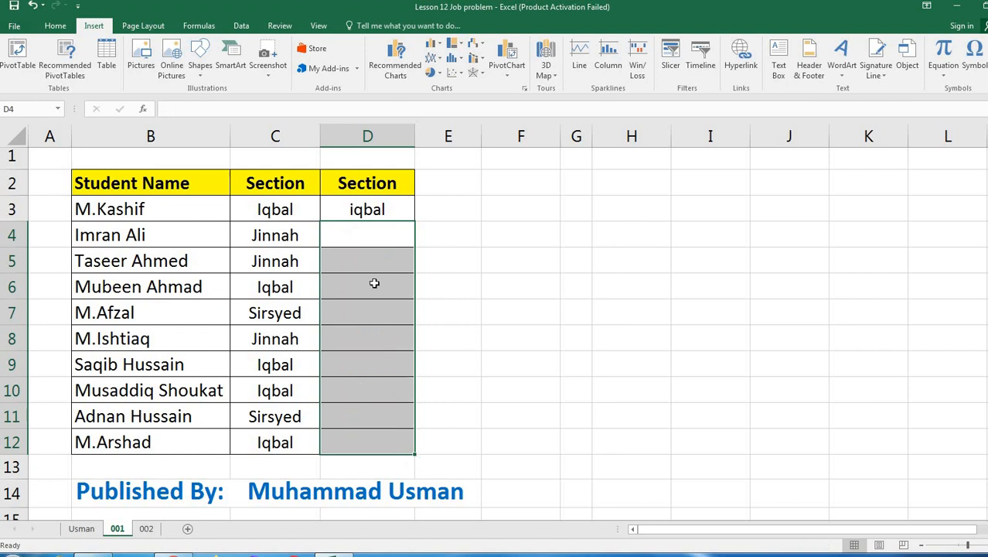
left_click(375, 209)
key("Delete")
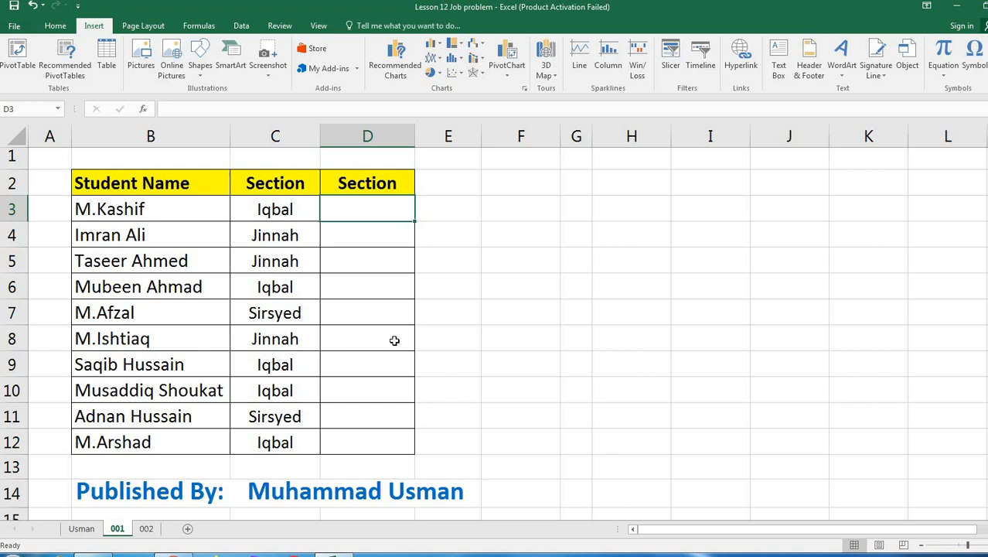
left_click(459, 312)
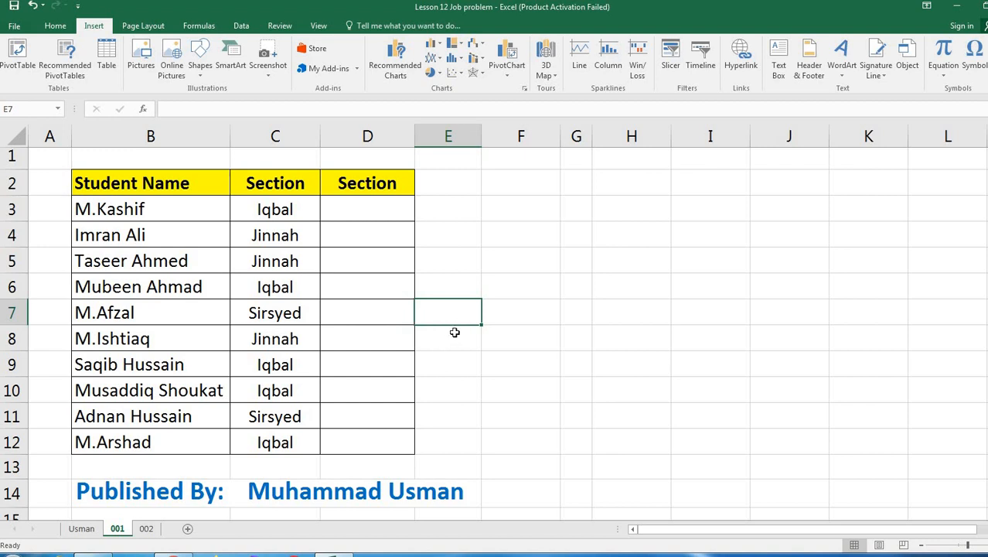
left_click(459, 292)
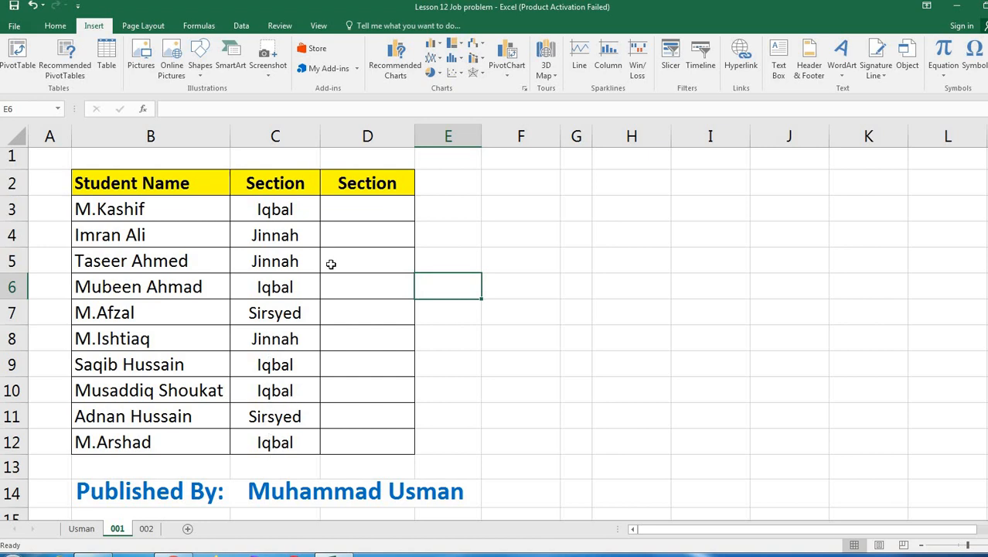
Step: Enter Iqbal simultaneously in cells D3, D6, D9, D10 and D12 of the second Section column
left_click(348, 213)
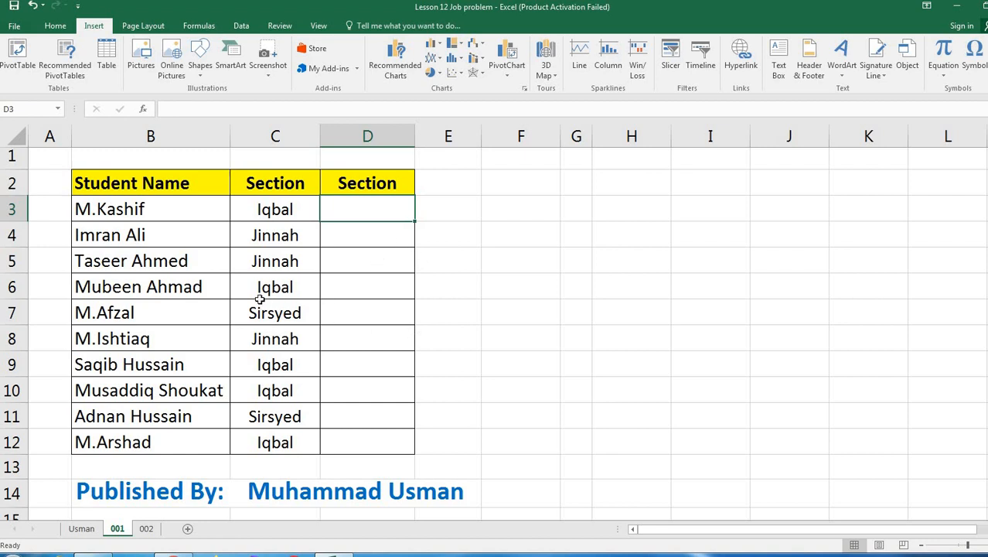
left_click(329, 285, "ctrl")
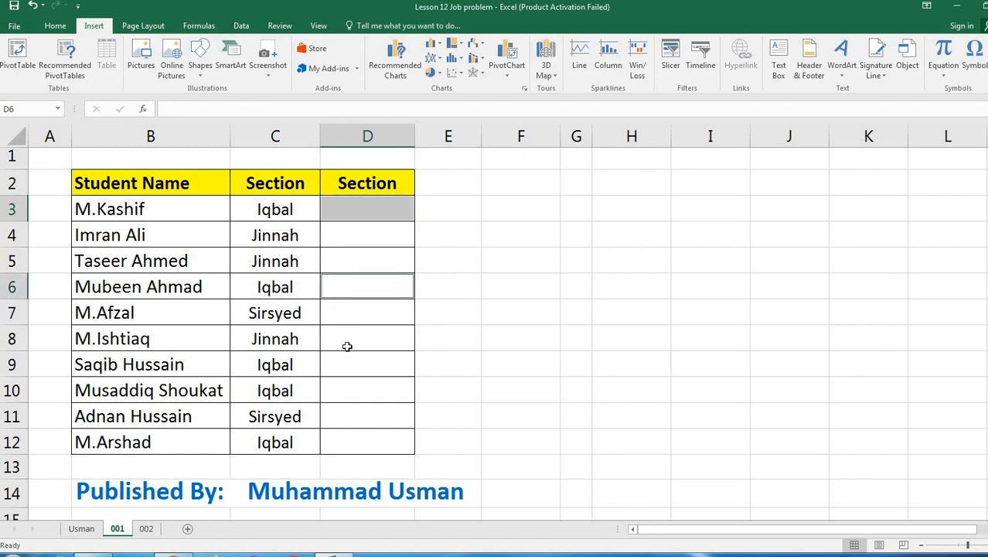
left_click(344, 363, "ctrl")
left_click(345, 392, "ctrl")
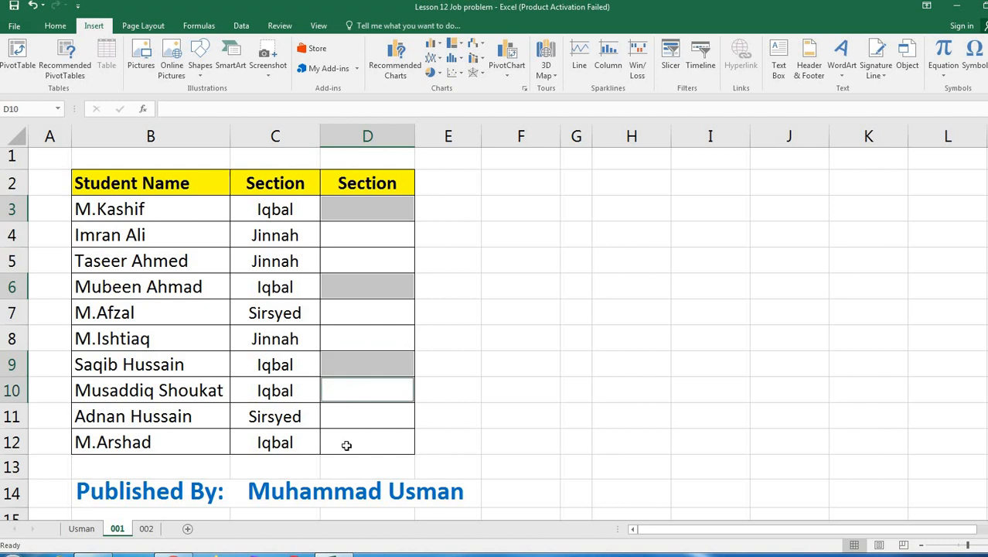
left_click(346, 445, "ctrl")
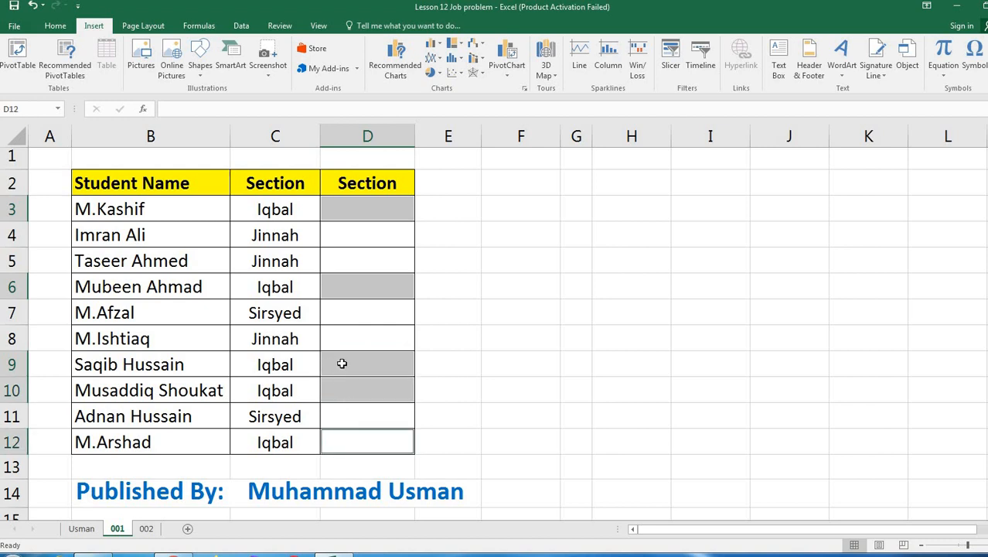
left_click(360, 211, "ctrl")
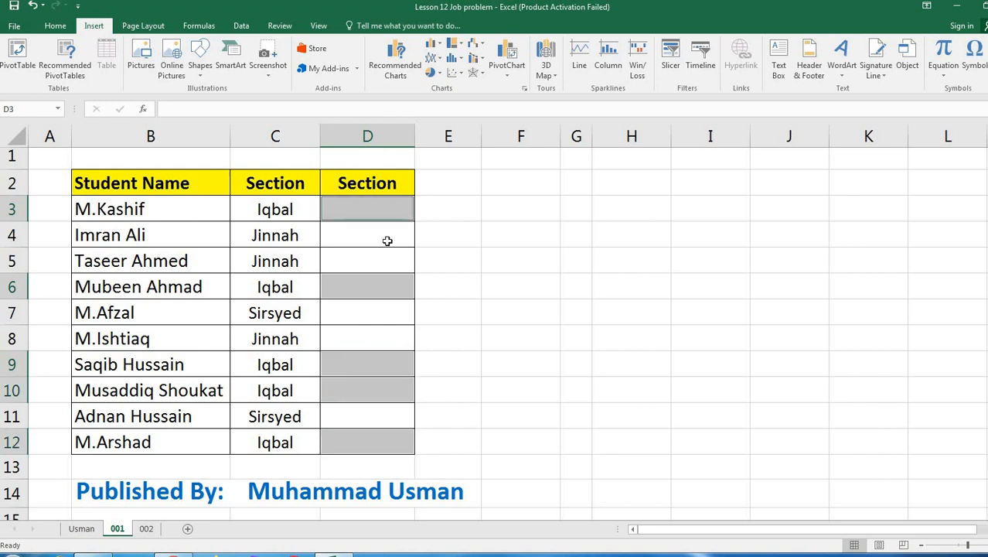
type("Iqbal")
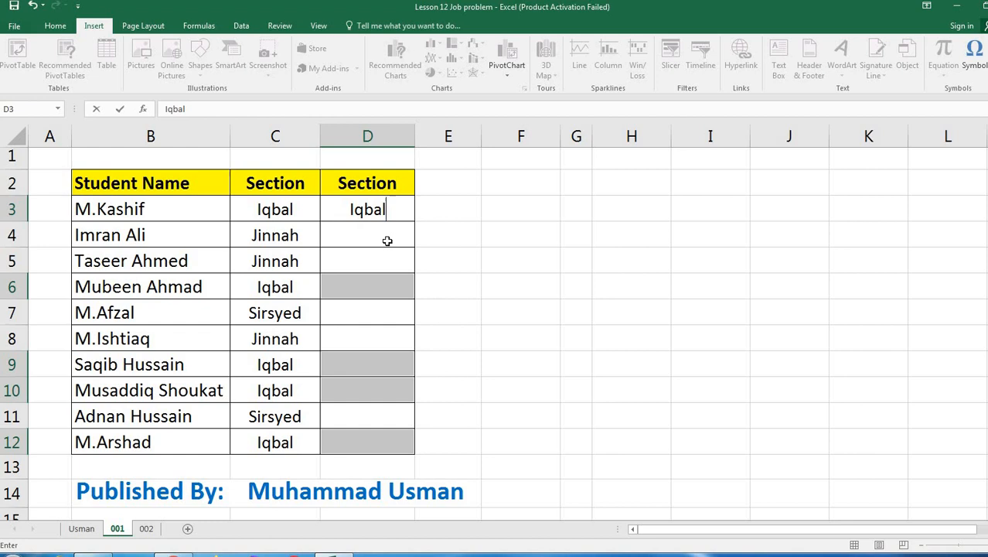
key("ctrl+Return")
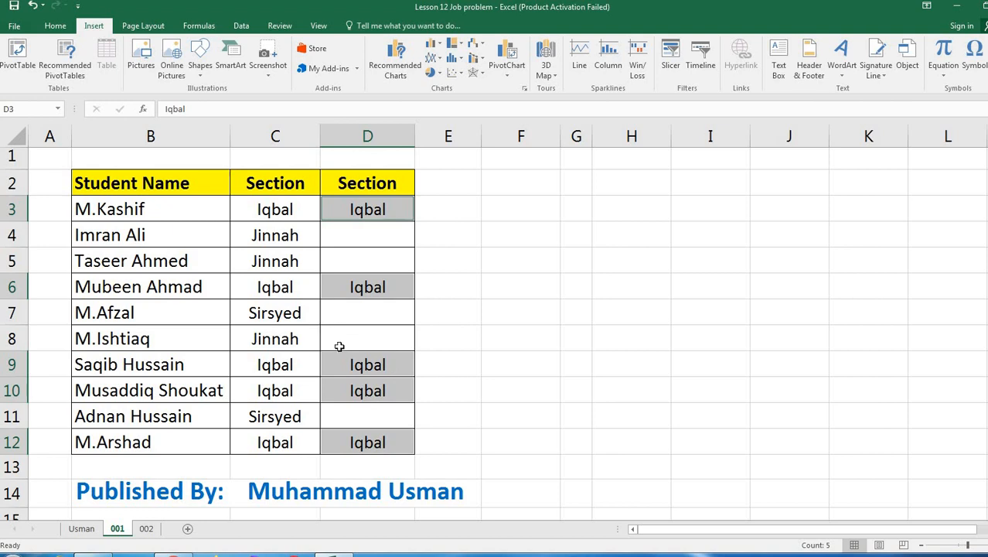
left_click(352, 234)
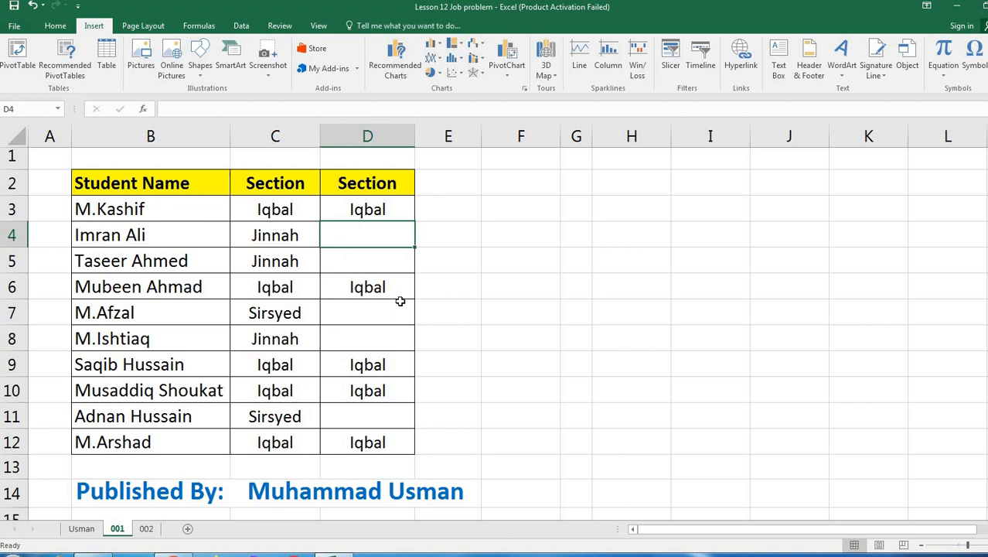
left_click(354, 261, "ctrl")
left_click(352, 317, "ctrl")
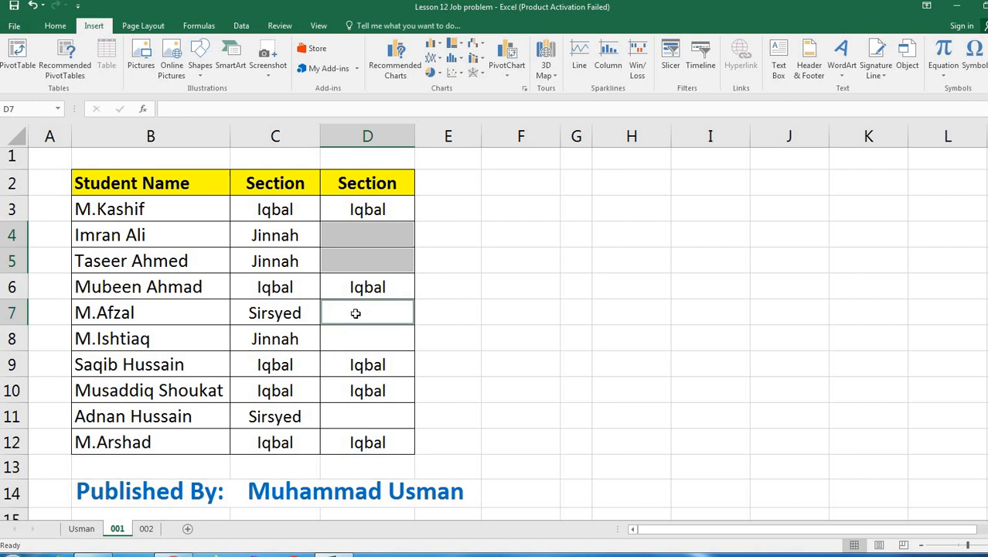
left_click(356, 313)
Step: Enter Jinnah simultaneously in cells D4, D5, D8 and D11 of the second Section column
left_click(356, 236)
left_click(353, 261, "ctrl")
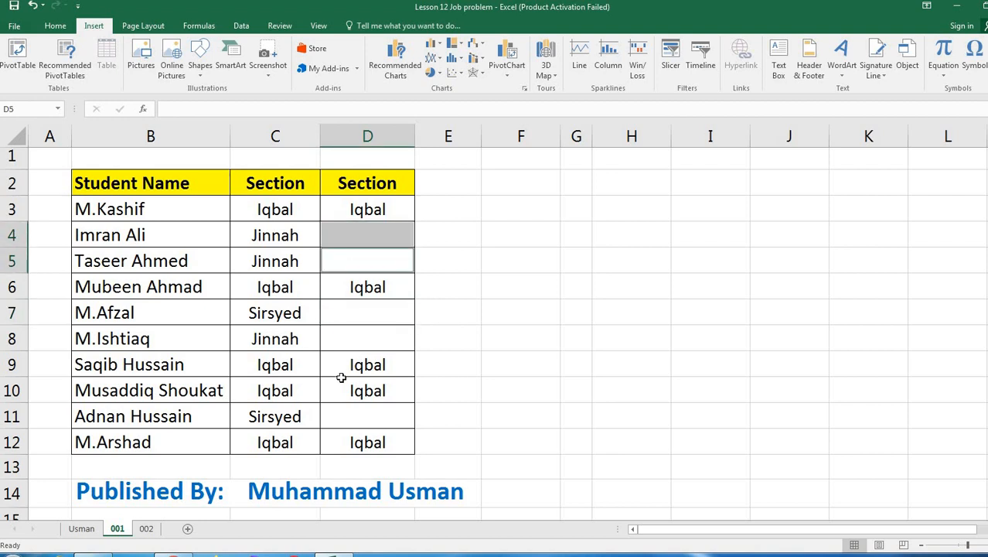
left_click(347, 341, "ctrl")
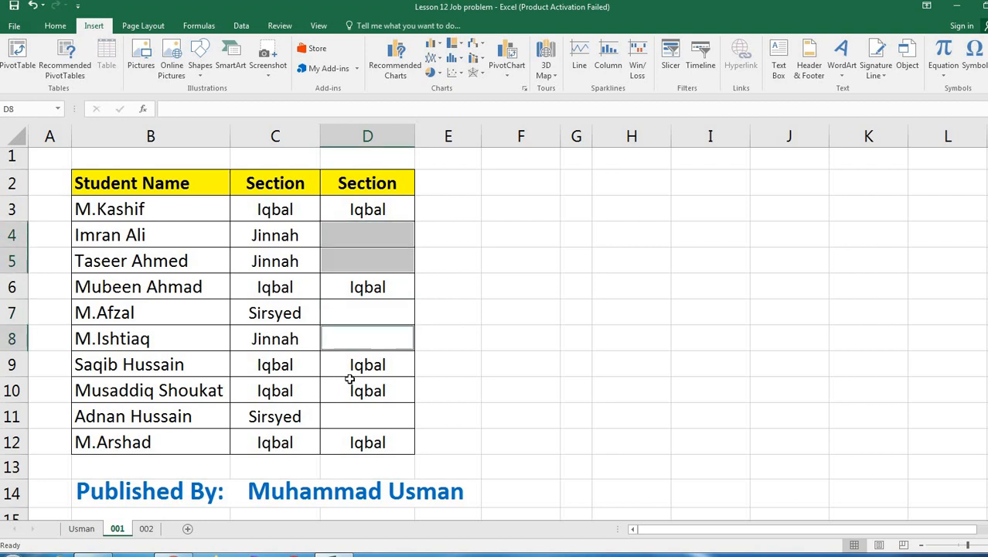
left_click(348, 419, "ctrl")
left_click(354, 240, "ctrl")
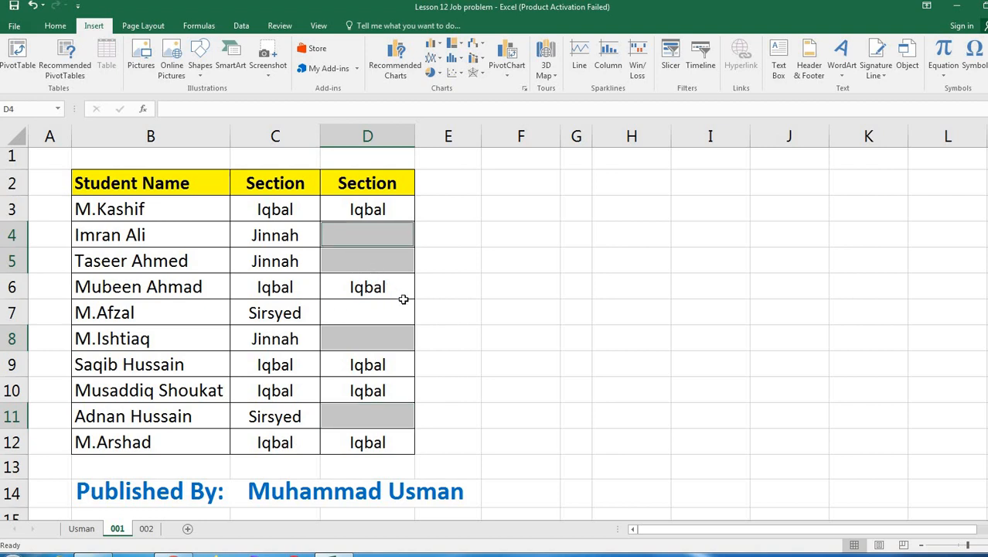
type("Jinnah")
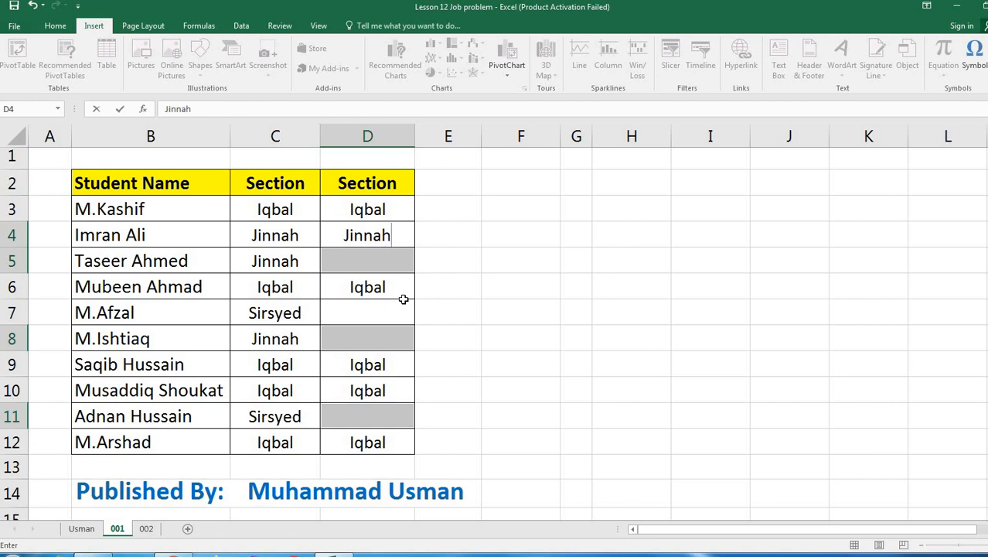
key("ctrl+Return")
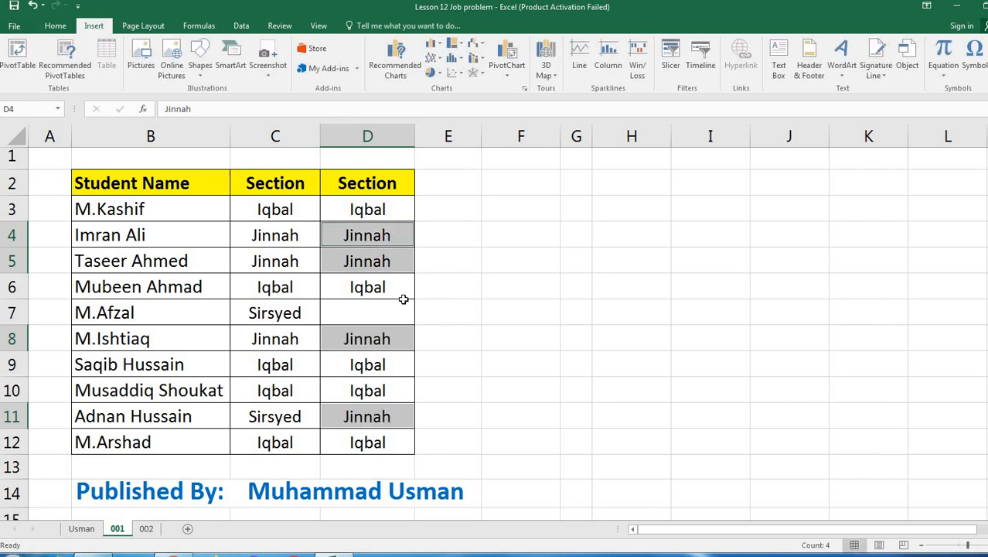
left_click(484, 277)
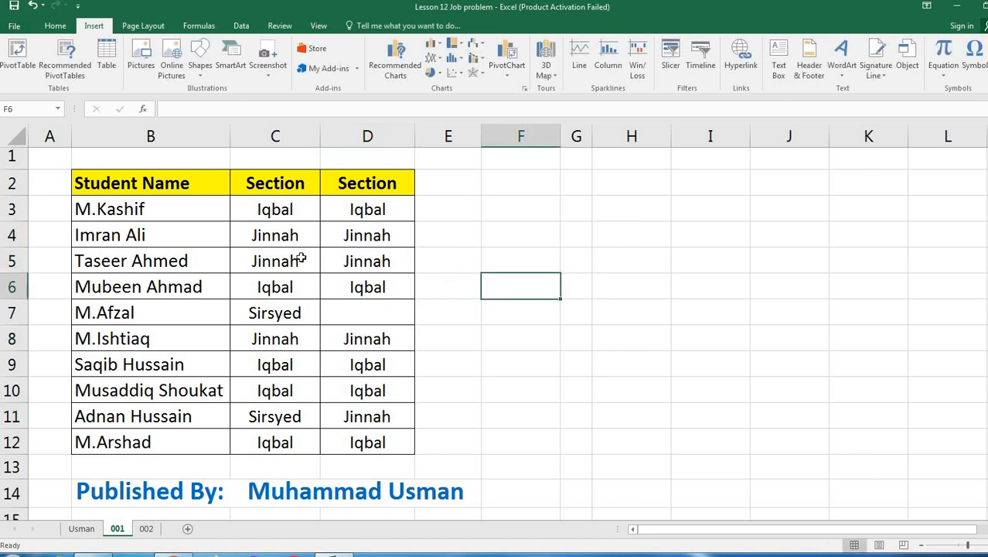
Step: Switch to worksheet 002 and examine the blank Section cells below Iqbal (C4:C6) and below Jinnah (C8:C10)
left_click(146, 528)
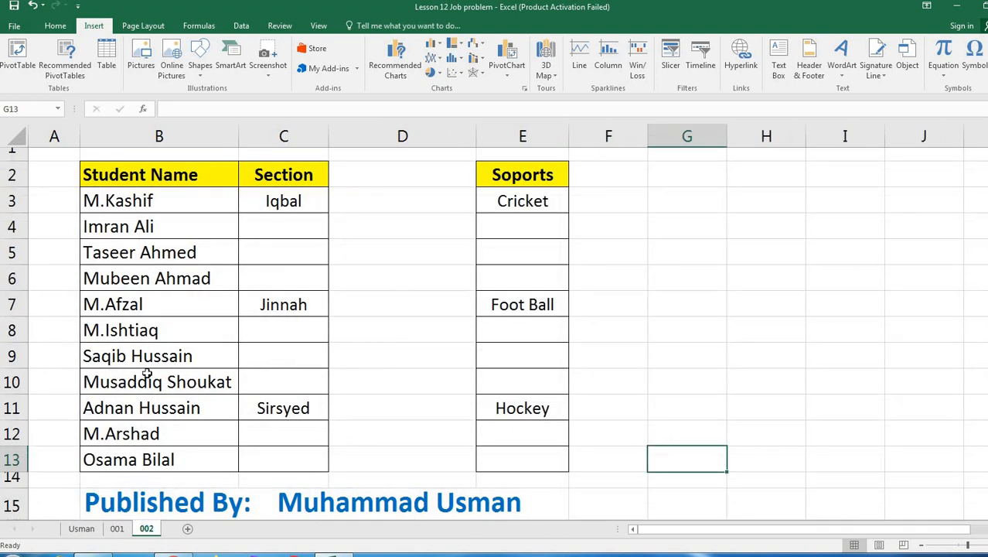
left_click(277, 202)
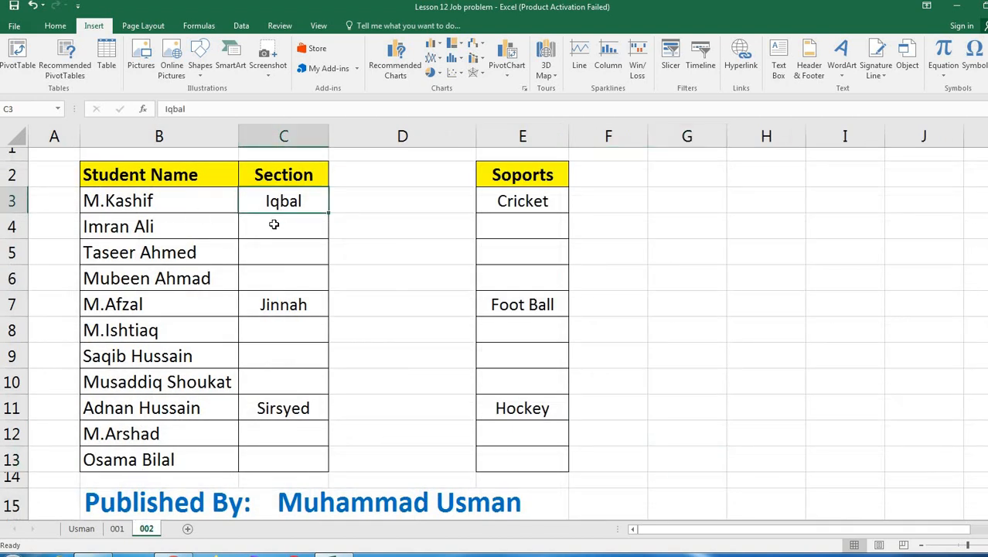
left_click_drag(273, 224, 267, 276)
left_click(298, 303)
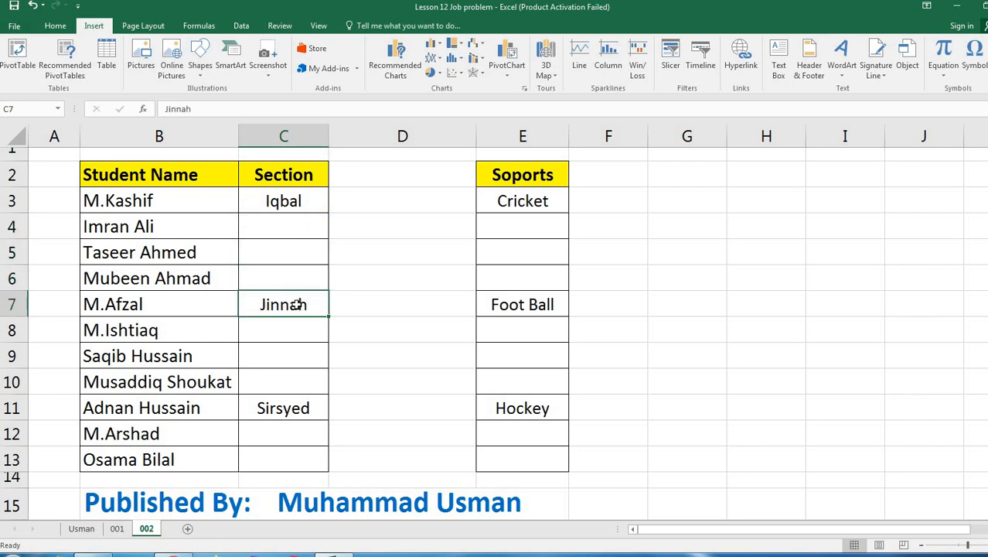
left_click_drag(297, 328, 297, 385)
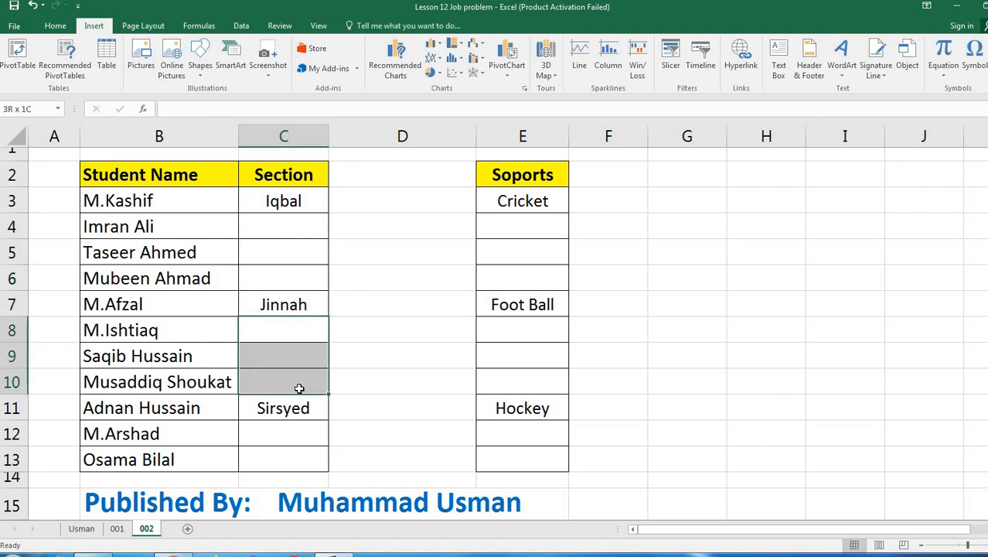
left_click(272, 305)
left_click_drag(272, 329, 274, 395)
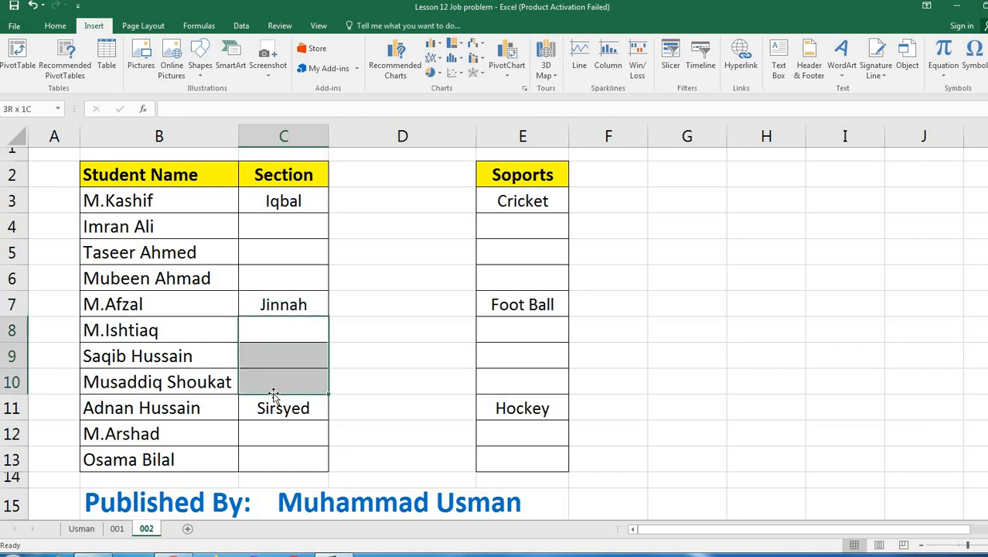
left_click(286, 201)
left_click_drag(286, 225, 288, 284)
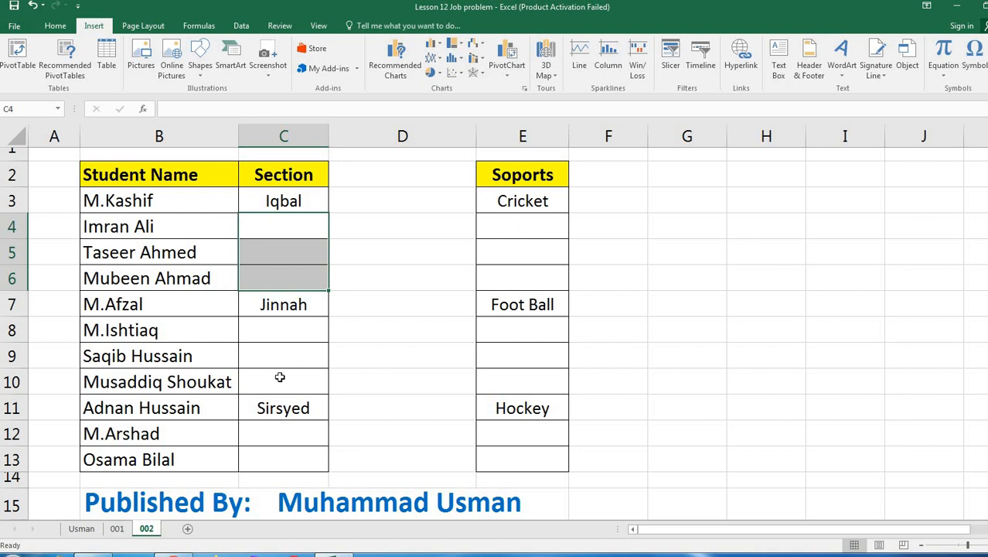
Step: Fill Iqbal from C3 down through C6 in the Section column and select the filled cells C4:C6
left_click(299, 207)
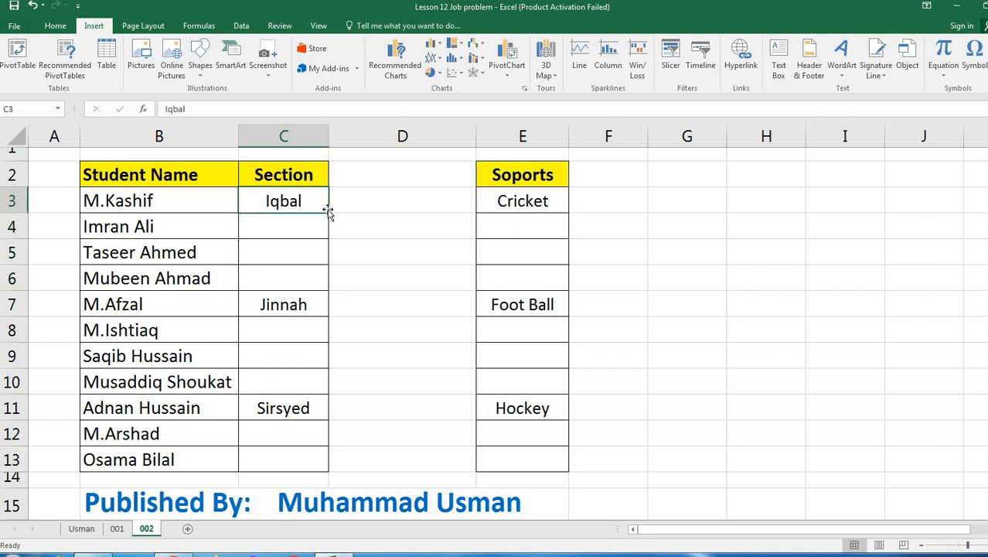
double_click(328, 212)
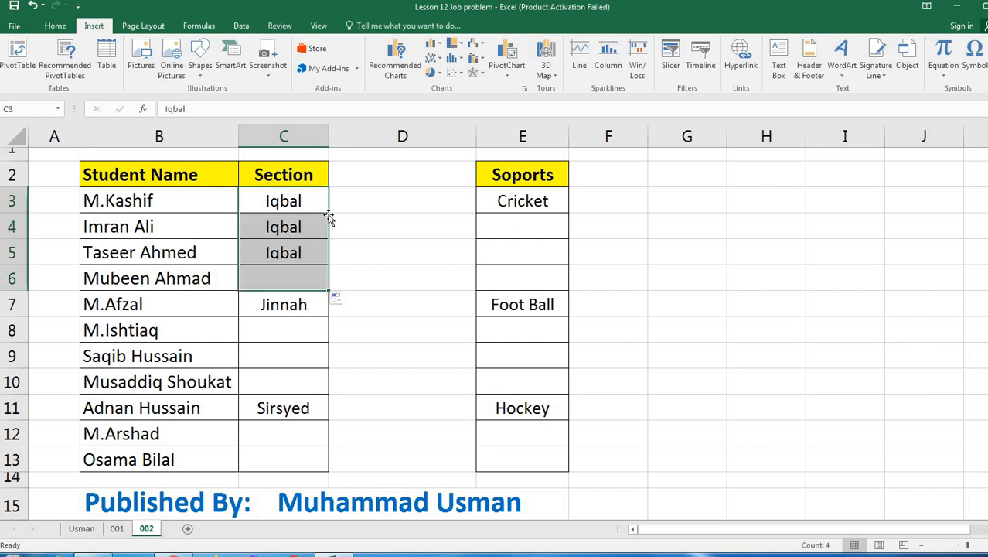
left_click_drag(290, 229, 288, 277)
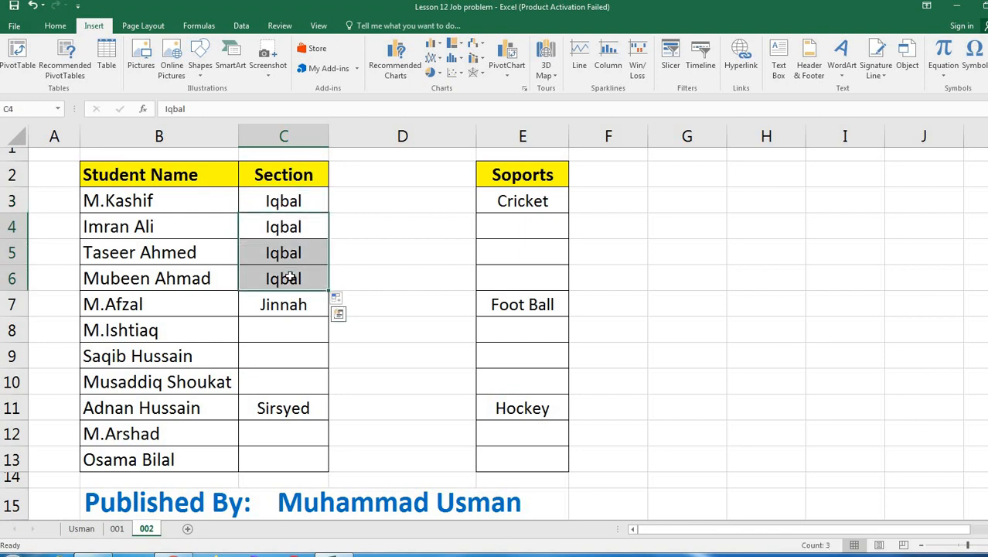
Step: Clear the Iqbal entries from cells C4:C6 of the Section column
key("Delete")
left_click(369, 262)
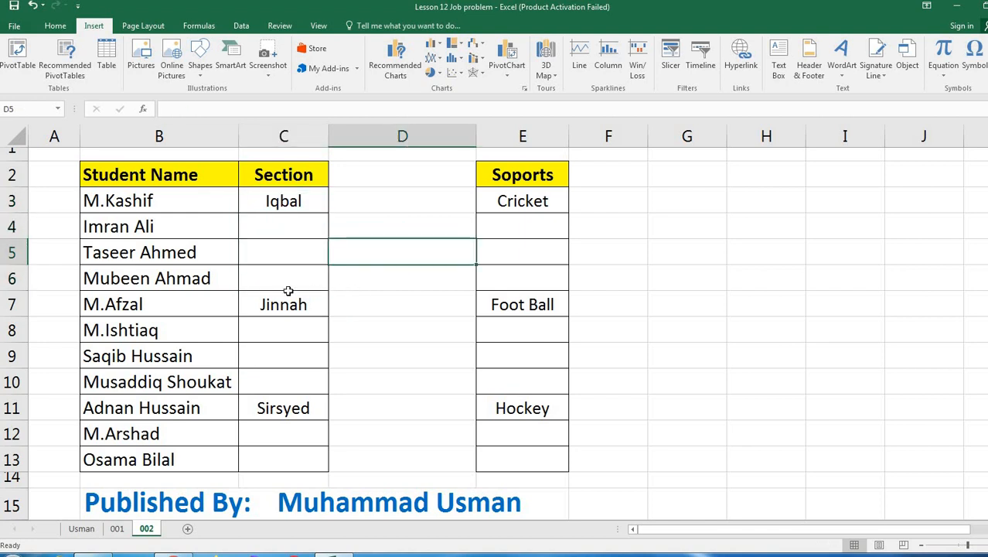
left_click(394, 332)
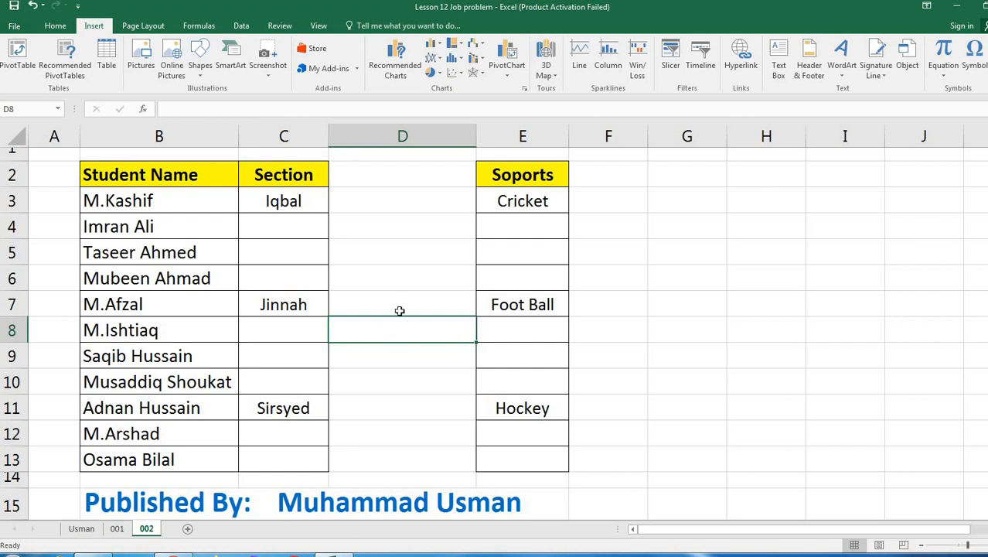
left_click(391, 272)
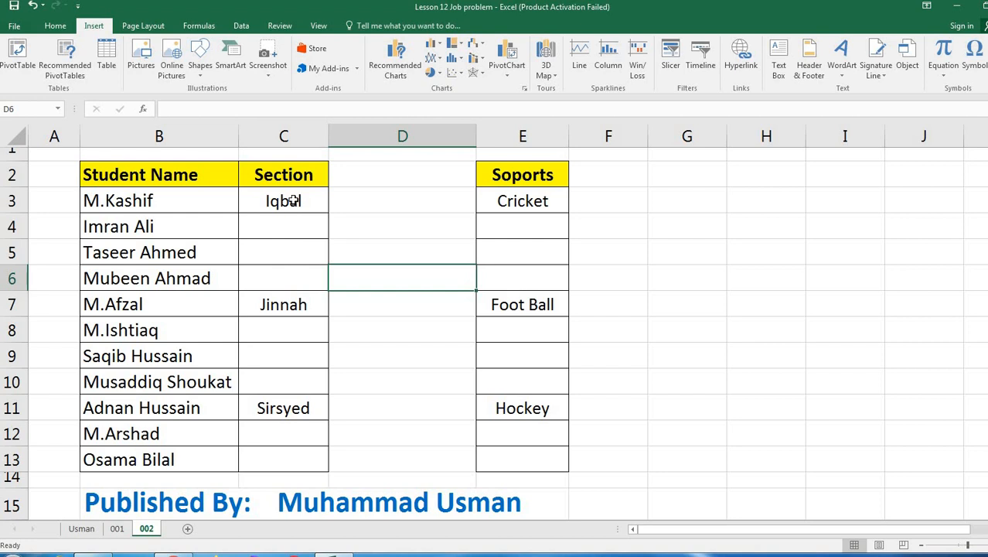
Step: Select only the blank cells within Section range C3:C13 using Go To Special with the Blanks option
left_click_drag(292, 202, 306, 461)
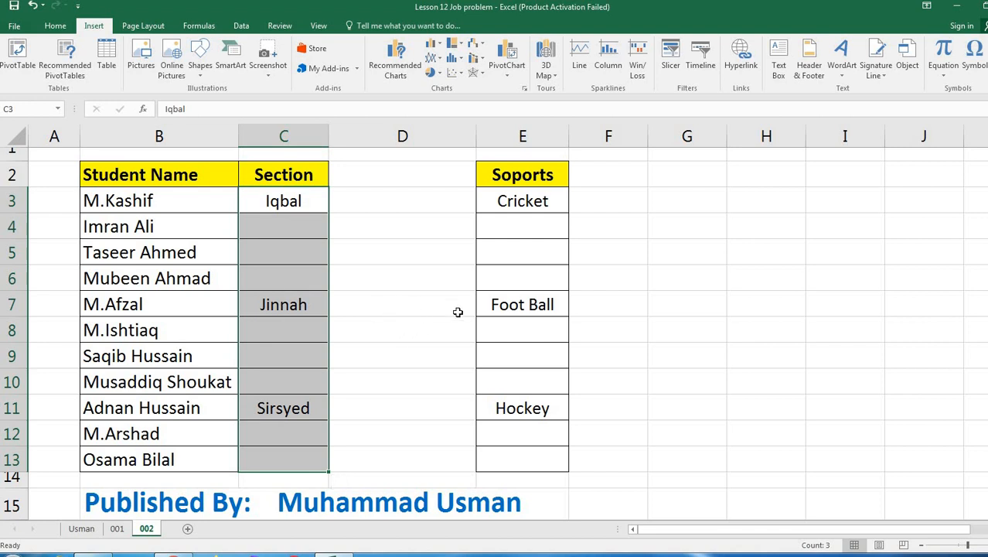
key("ctrl+g")
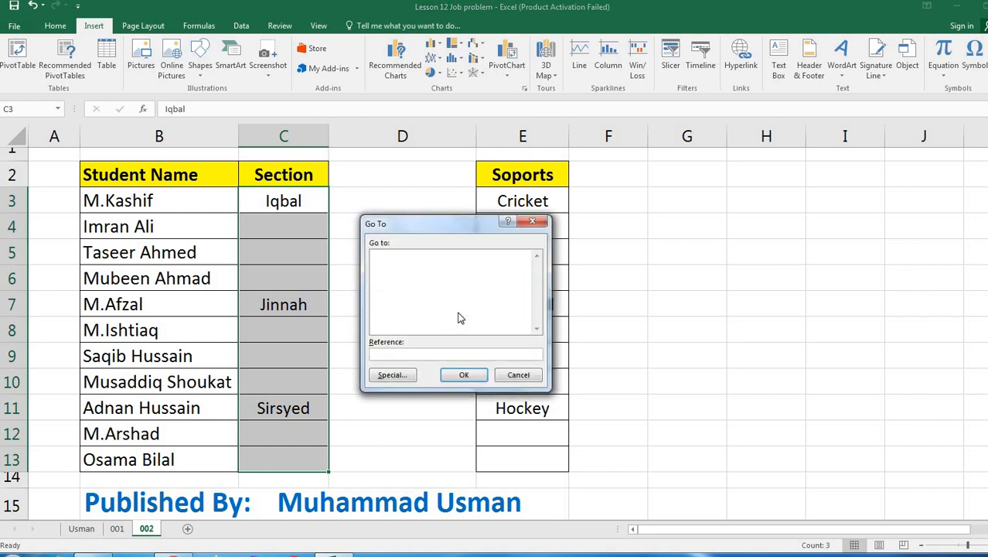
left_click_drag(394, 225, 397, 188)
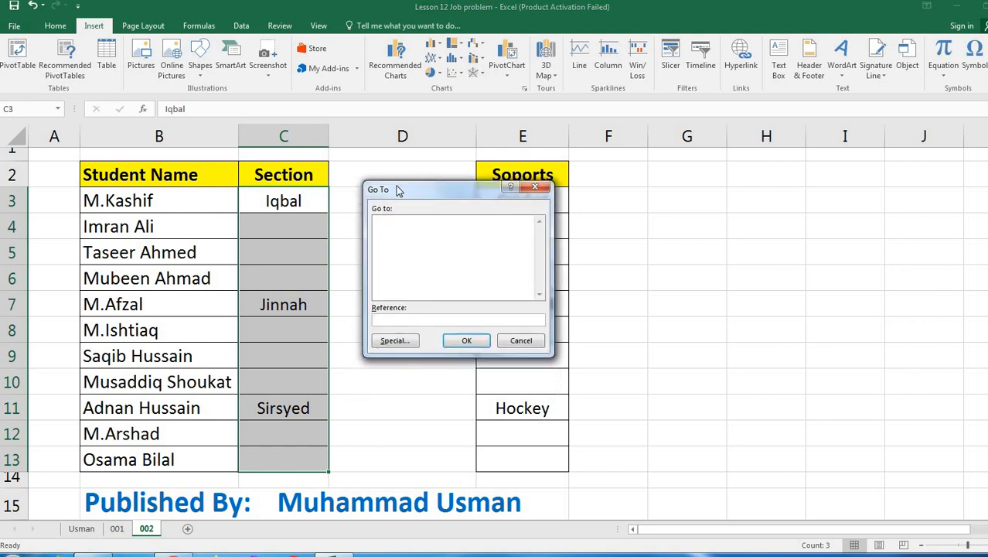
left_click(395, 340)
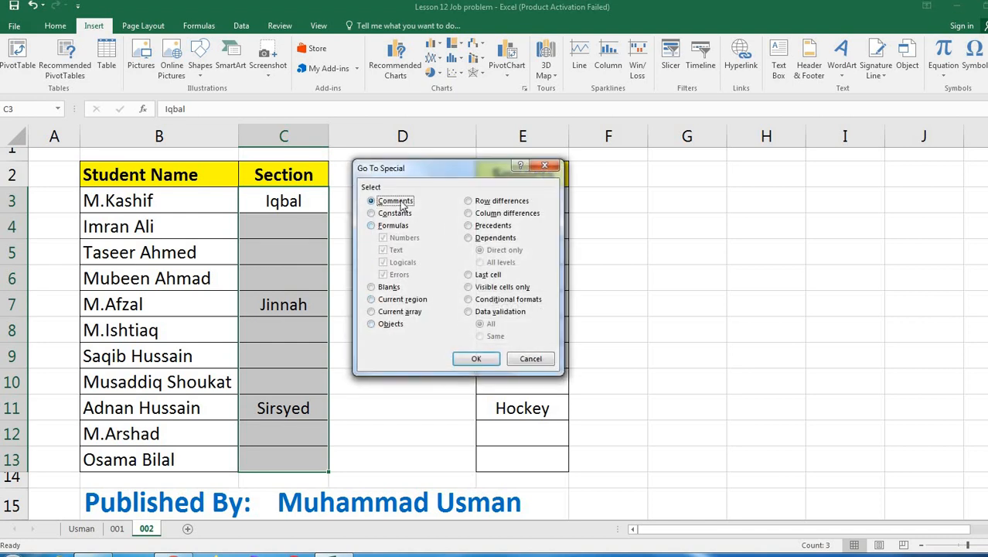
left_click_drag(411, 171, 419, 172)
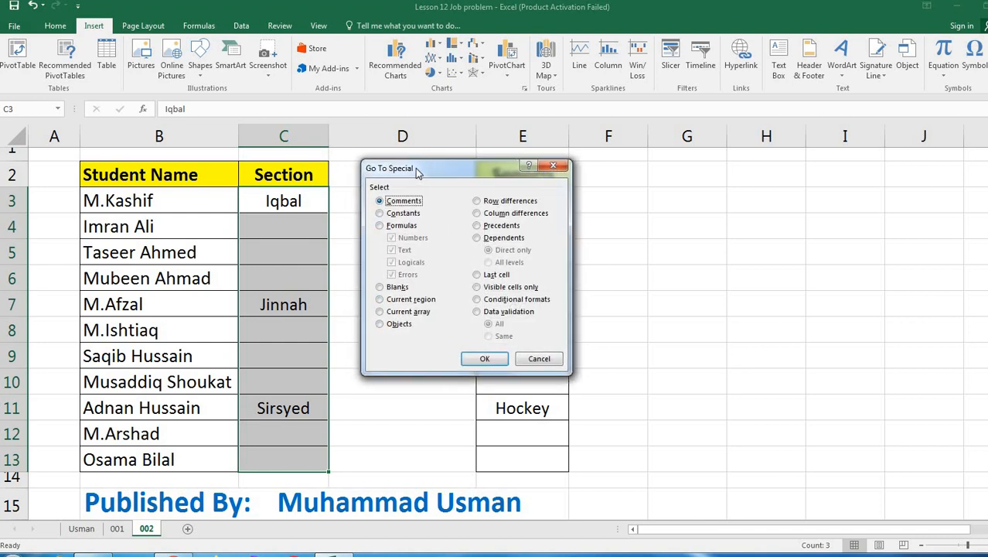
left_click(380, 287)
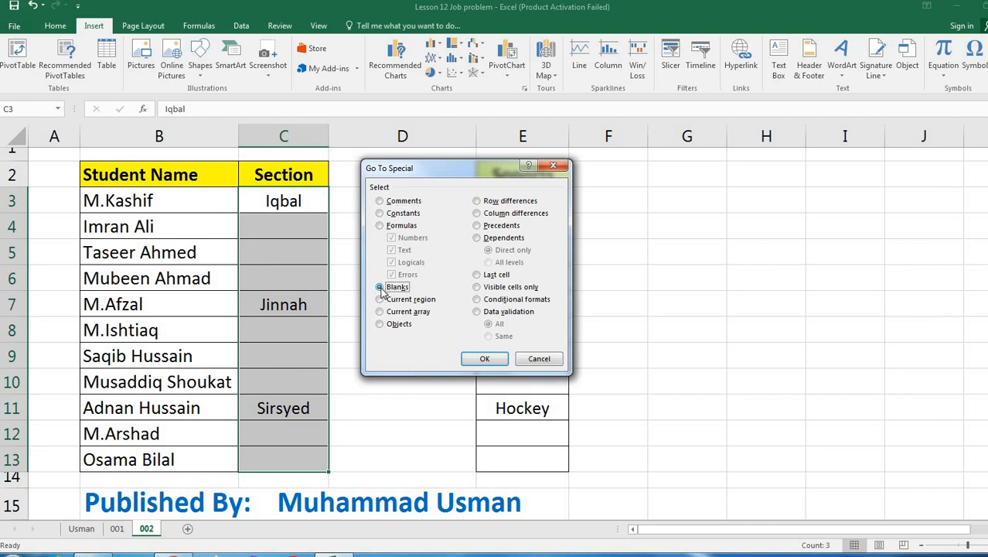
left_click(482, 360)
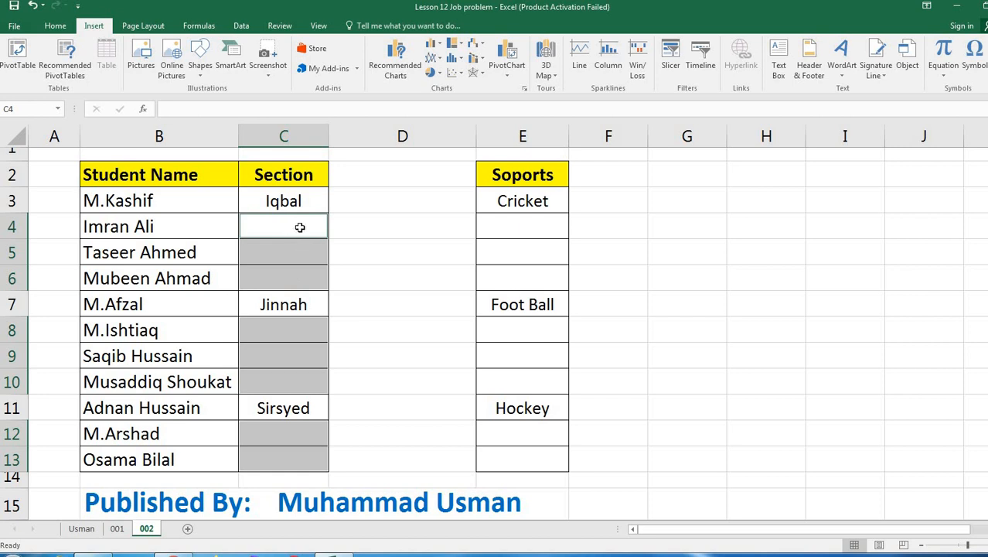
Step: Fill all selected blank Section cells from the cell above with the relative formula =C3, and inspect the formula in C5
type("=")
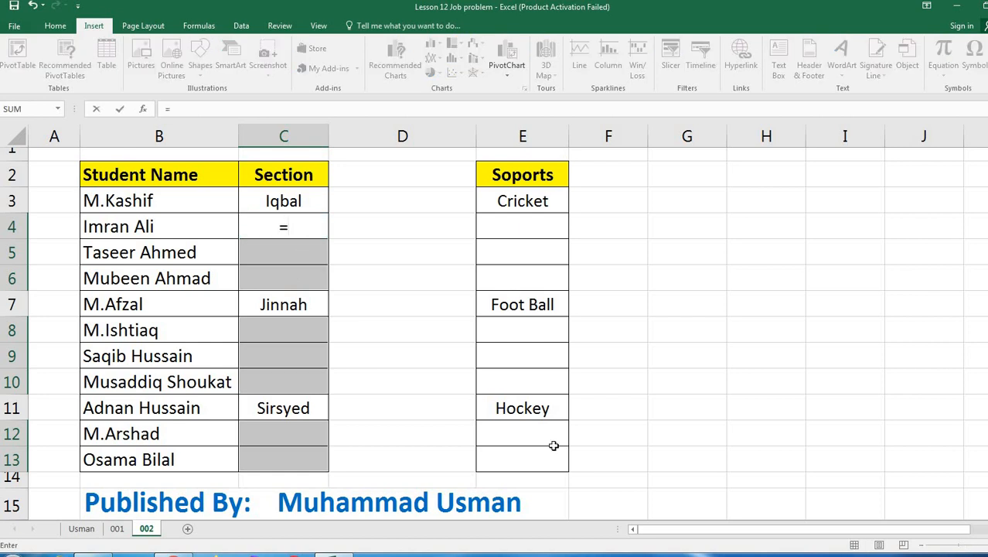
left_click(282, 201)
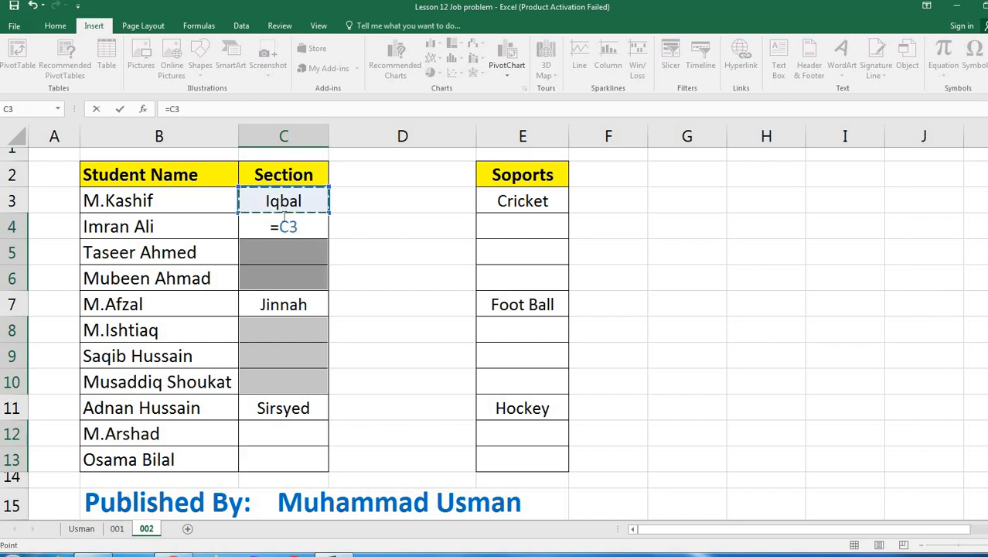
key("ctrl+Return")
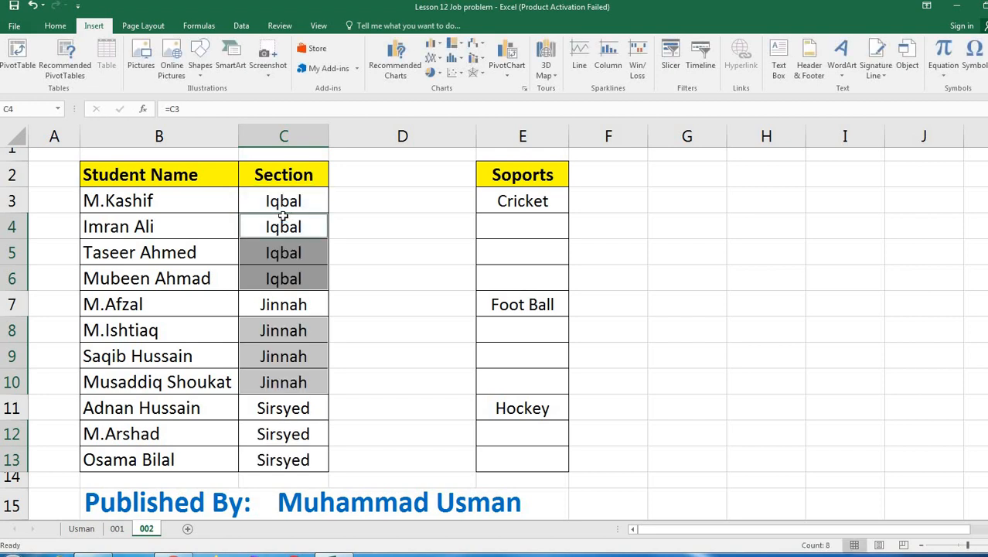
left_click(355, 338)
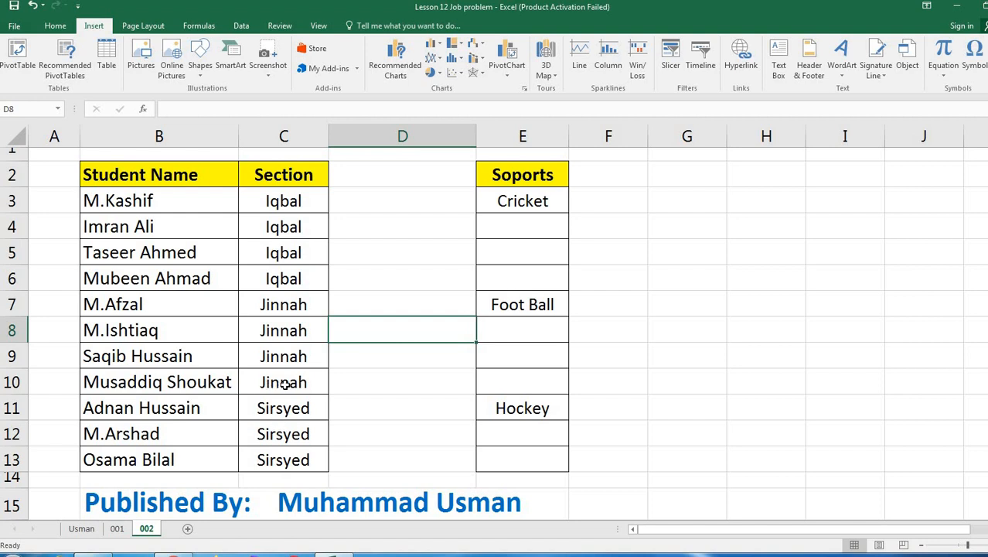
left_click(365, 272)
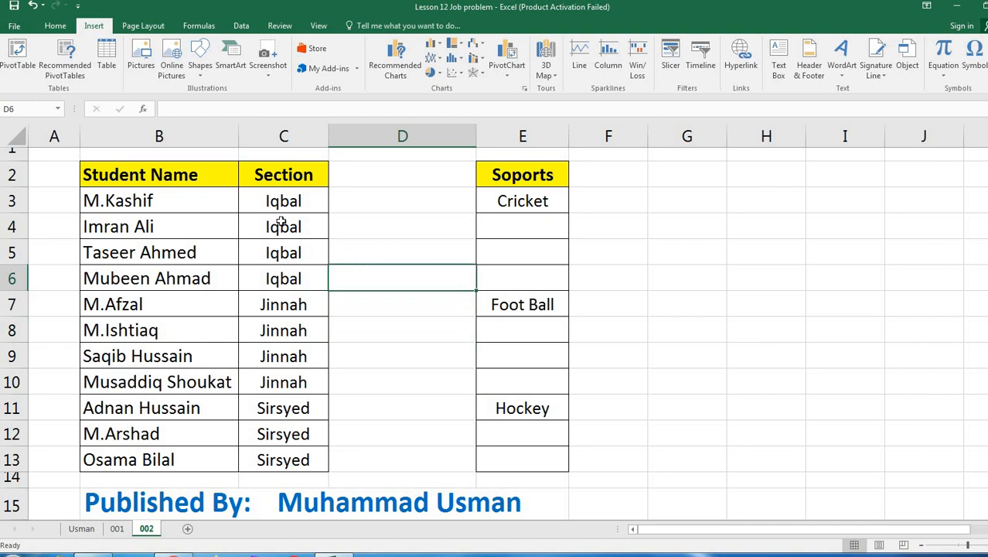
left_click_drag(280, 202, 283, 457)
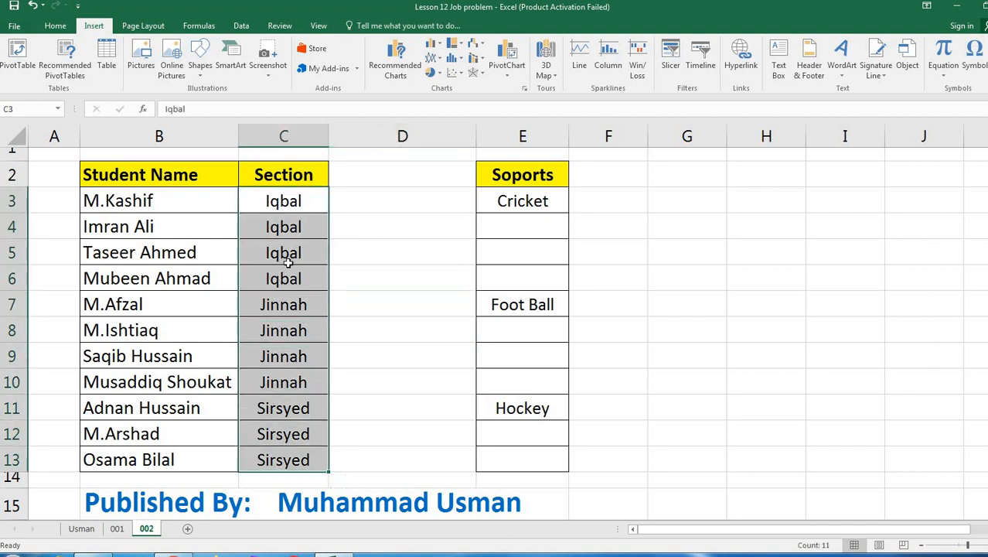
left_click(400, 260)
left_click(300, 243)
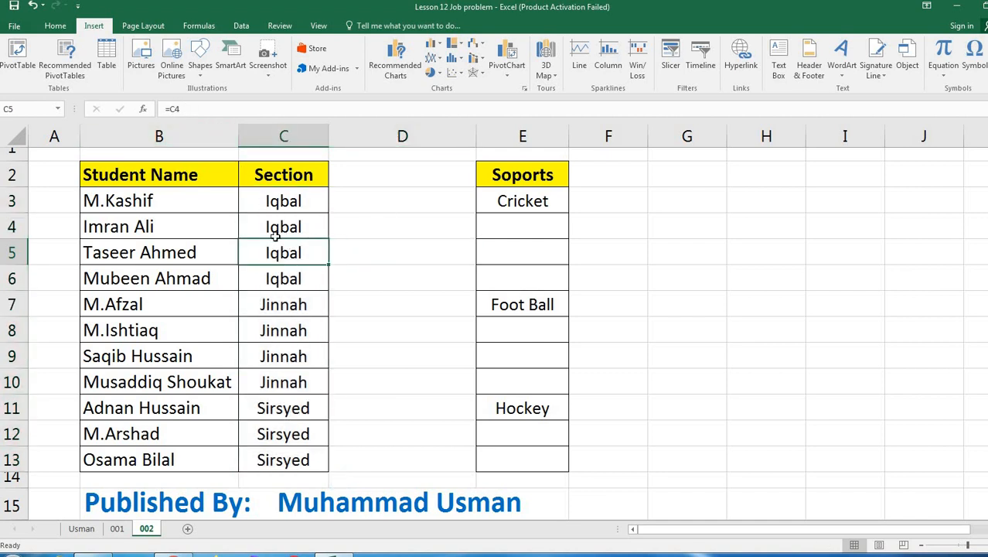
Step: Replace the formulas in Section range C3:C13 with values by copying and pasting values in place, and check cells C4 to C7
left_click_drag(270, 202, 263, 450)
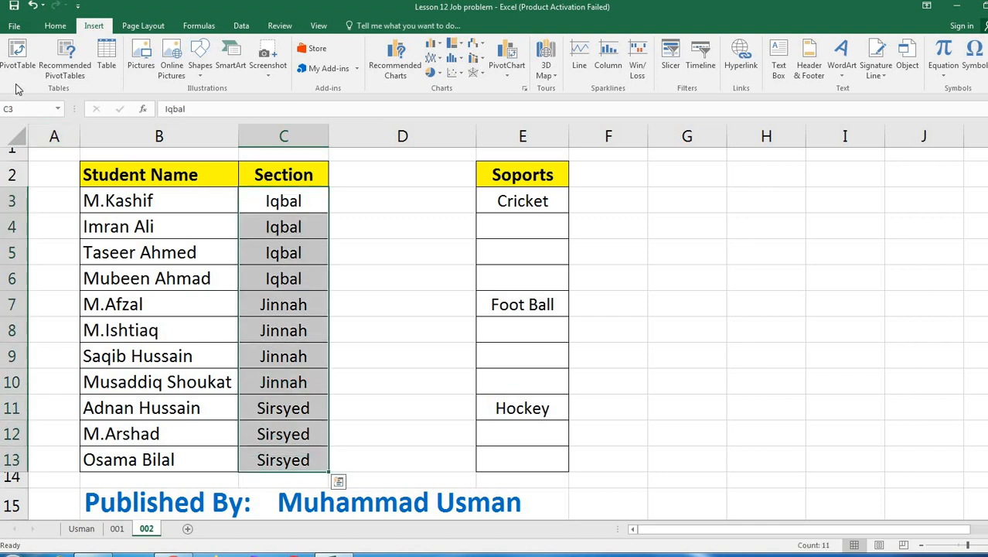
left_click(14, 26)
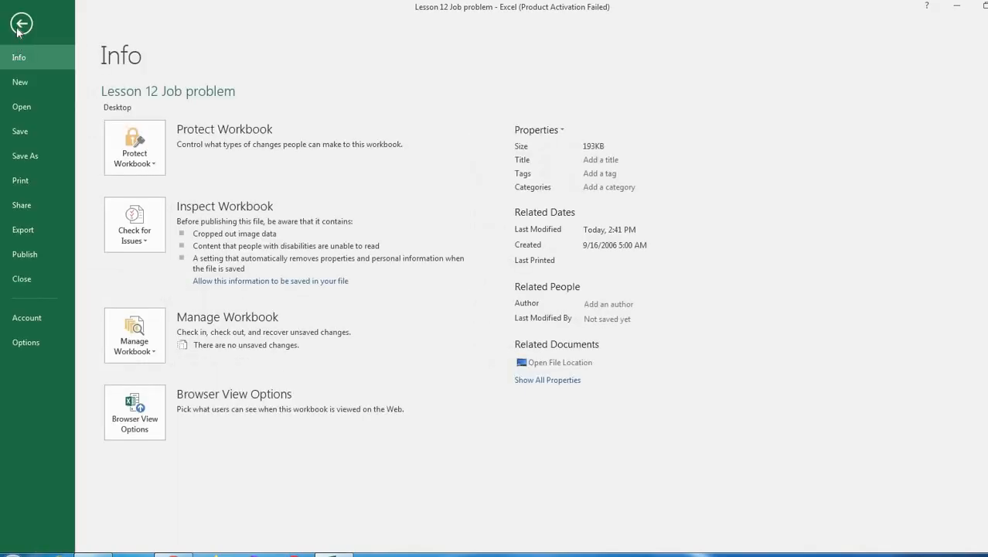
left_click(21, 26)
left_click(49, 28)
left_click(44, 47)
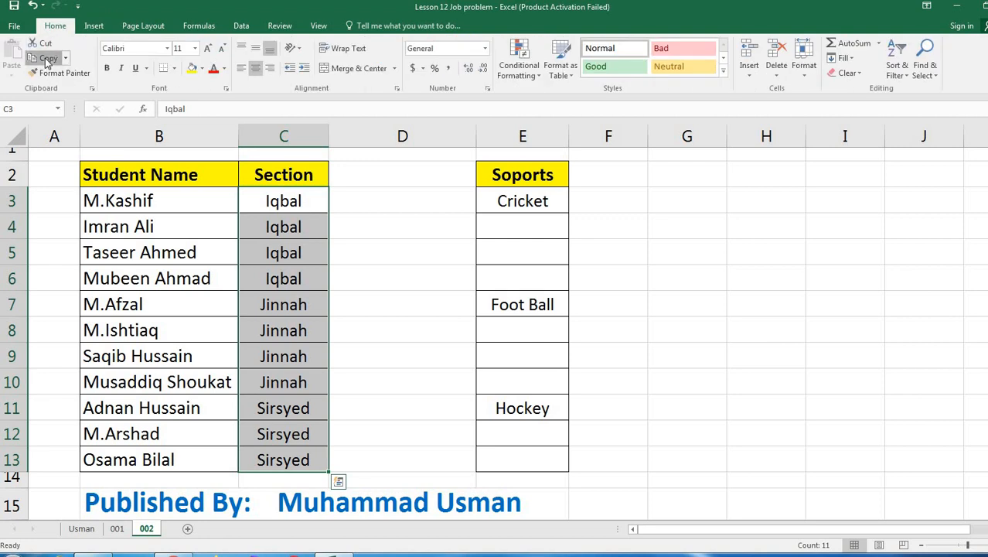
right_click(274, 203)
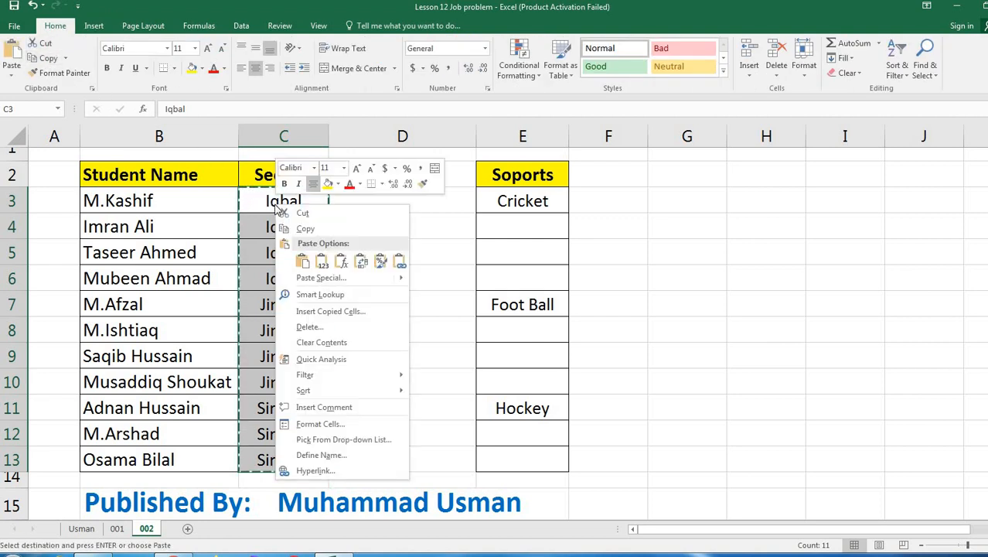
left_click(323, 267)
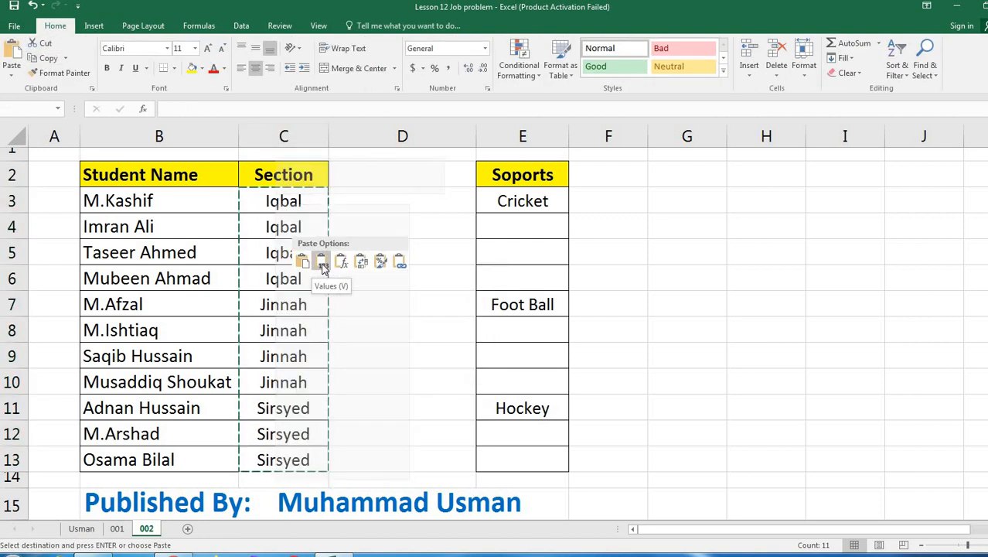
left_click(382, 298)
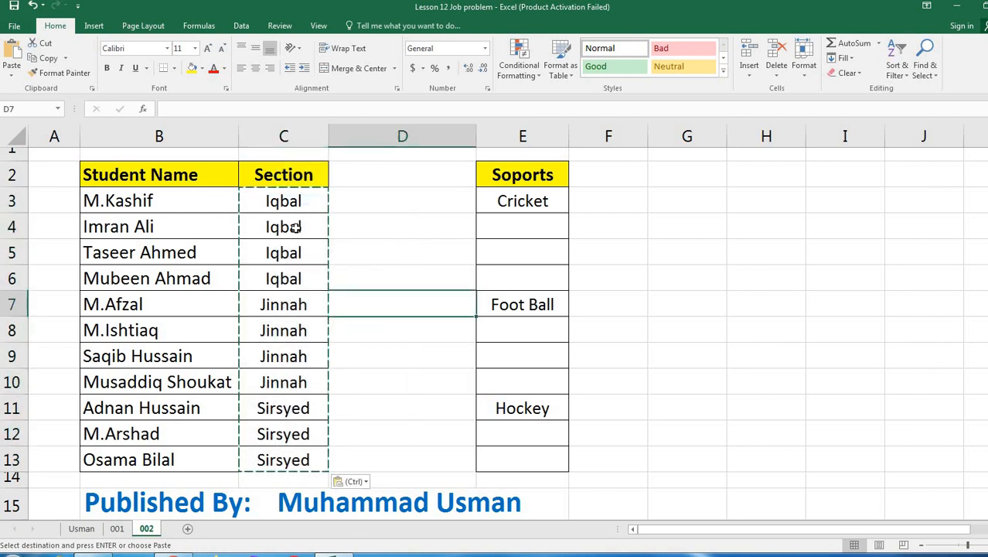
left_click(295, 232)
key("Down")
key("Down")
key("Down")
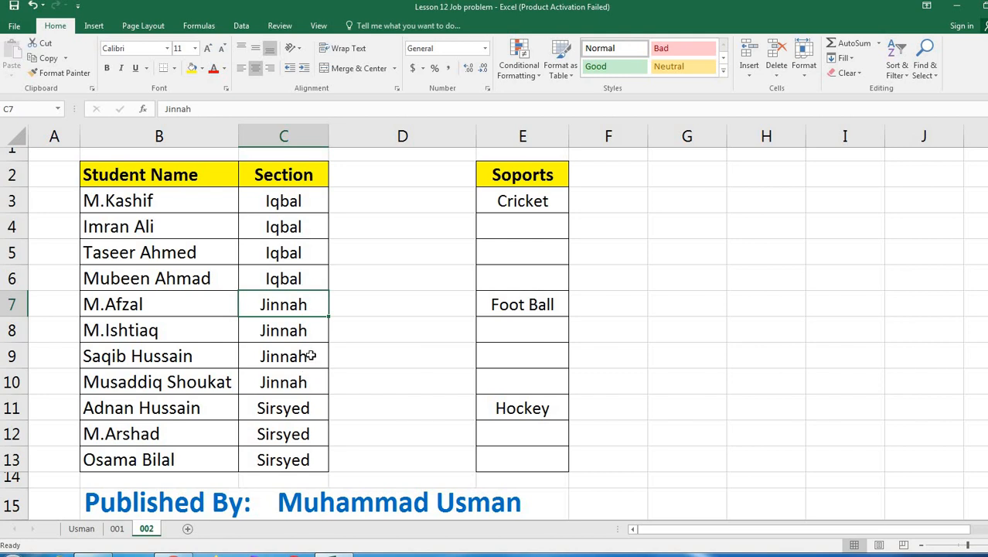
Step: Select only the blank cells within Soports range E3:E13 using Go To Special with the Blanks option
left_click(513, 225)
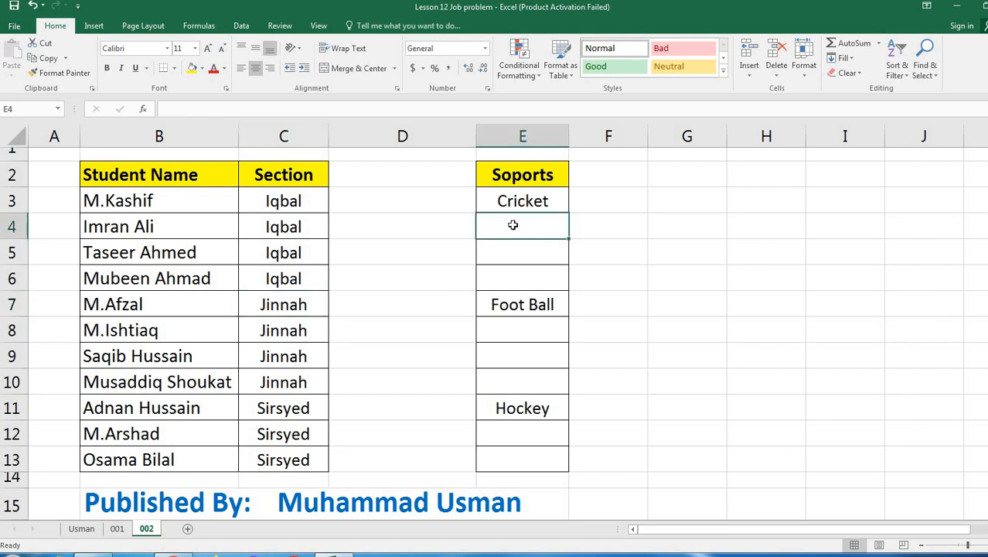
left_click_drag(516, 201, 512, 465)
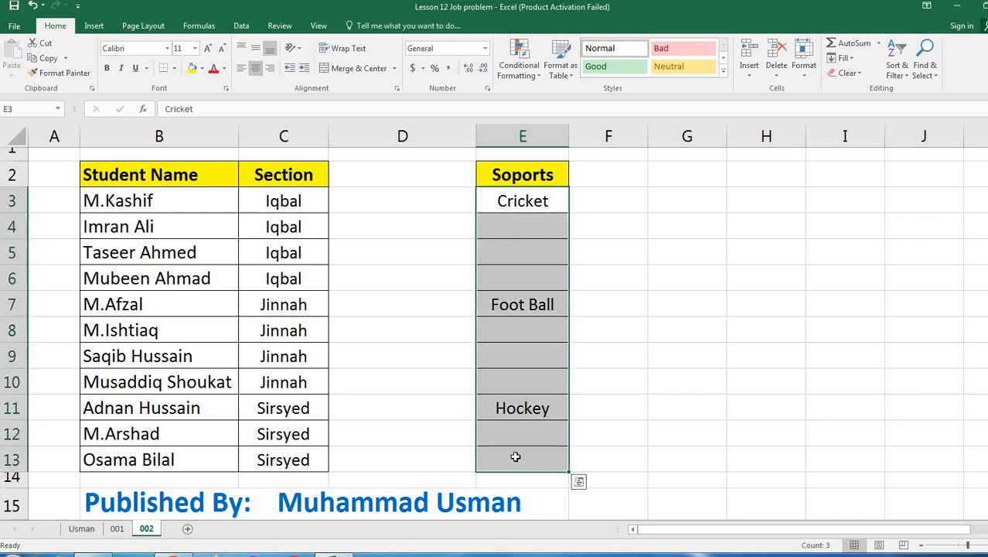
key("ctrl+g")
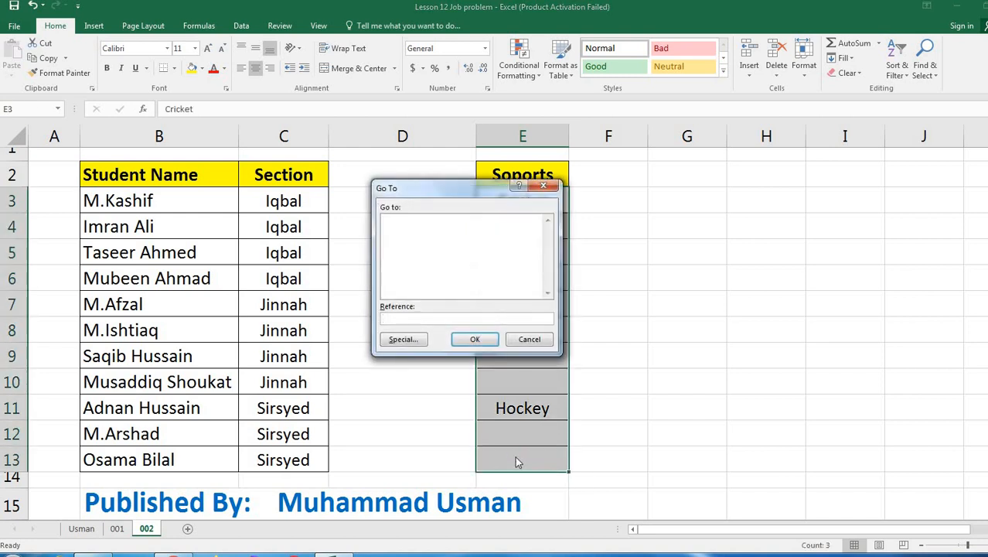
left_click_drag(432, 191, 537, 215)
left_click(508, 362)
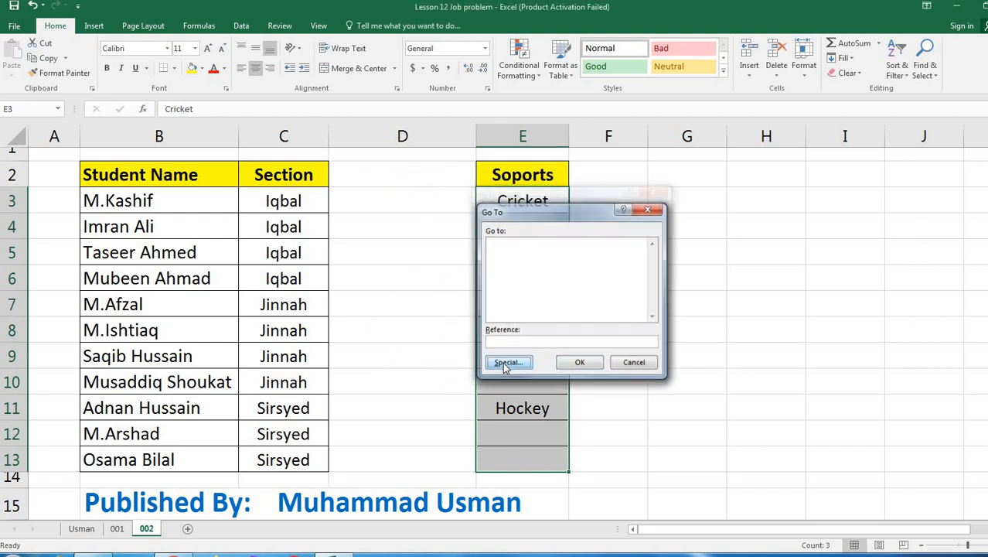
left_click_drag(535, 199, 675, 197)
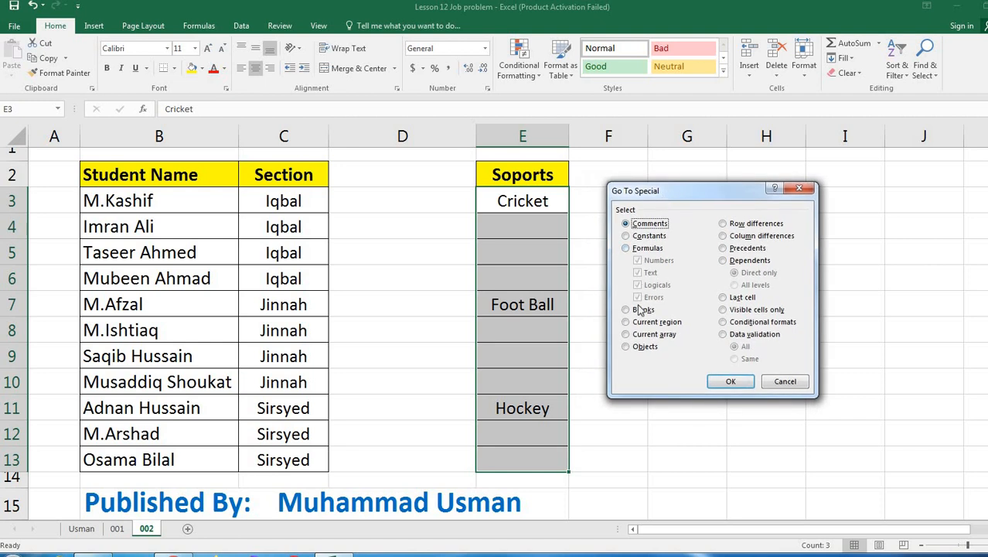
left_click(626, 310)
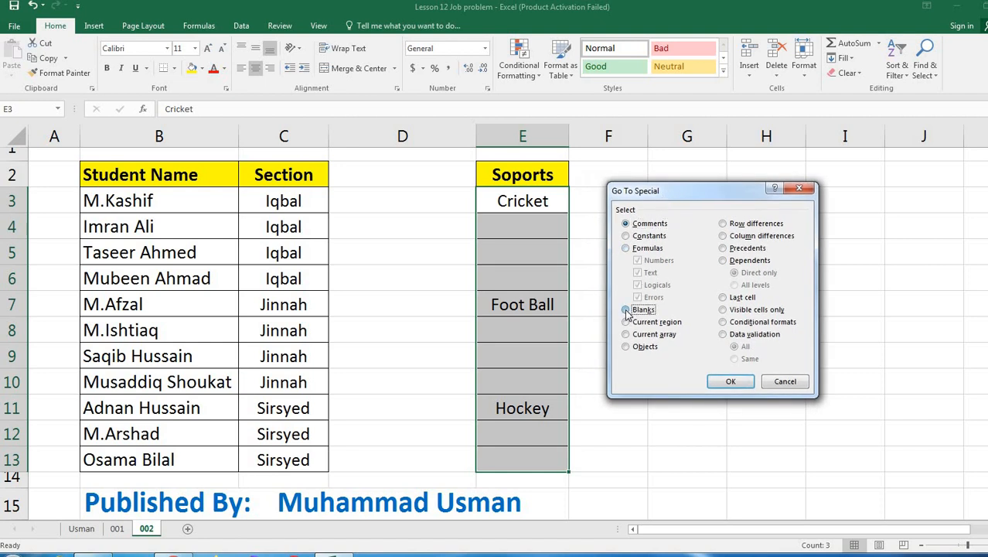
left_click(727, 382)
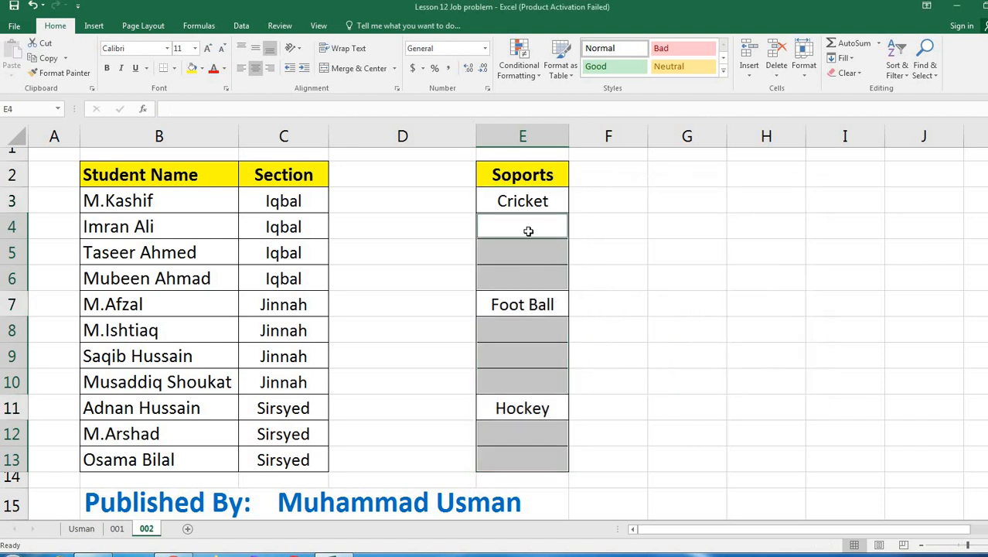
Step: Fill all selected blank Soports cells from the cell above with the relative formula =E3
type("=")
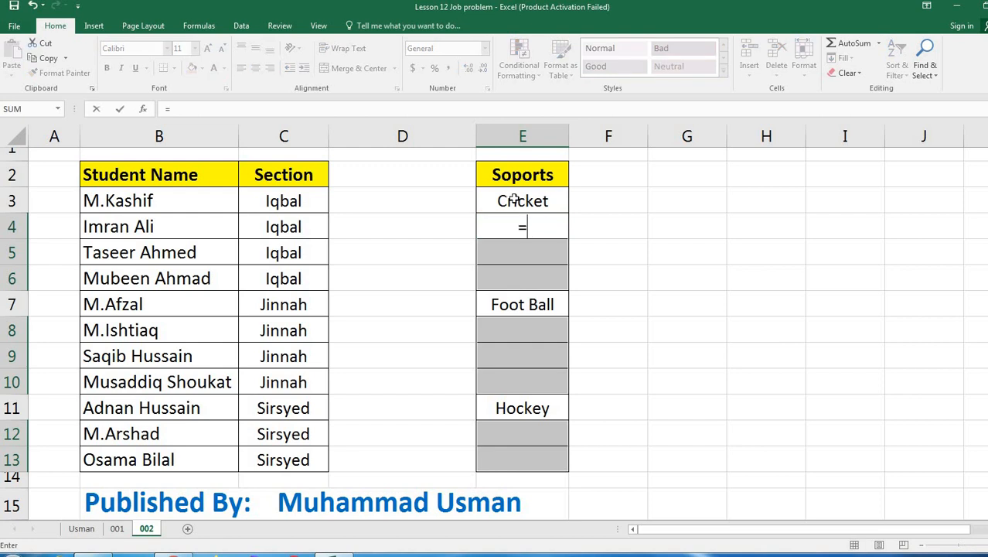
left_click(514, 200)
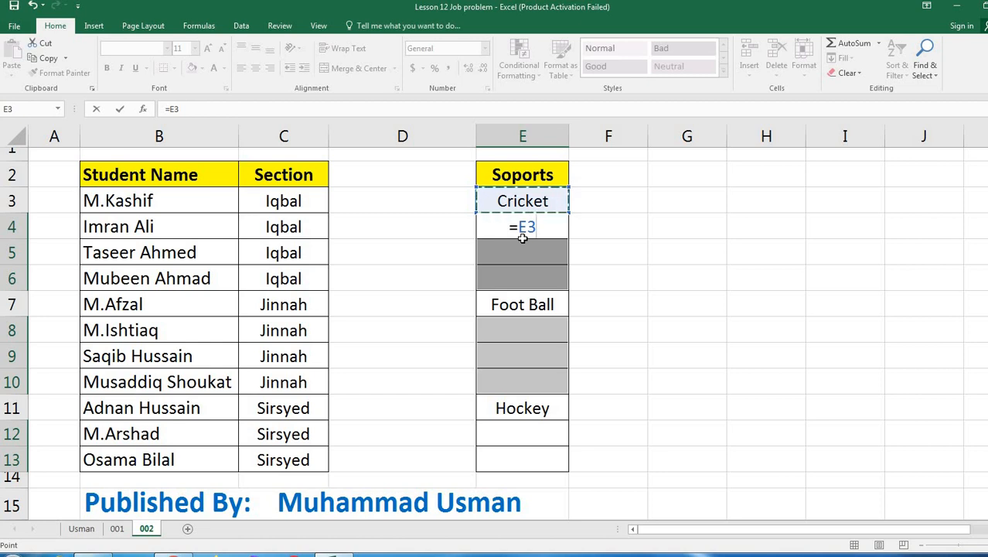
key("ctrl+Return")
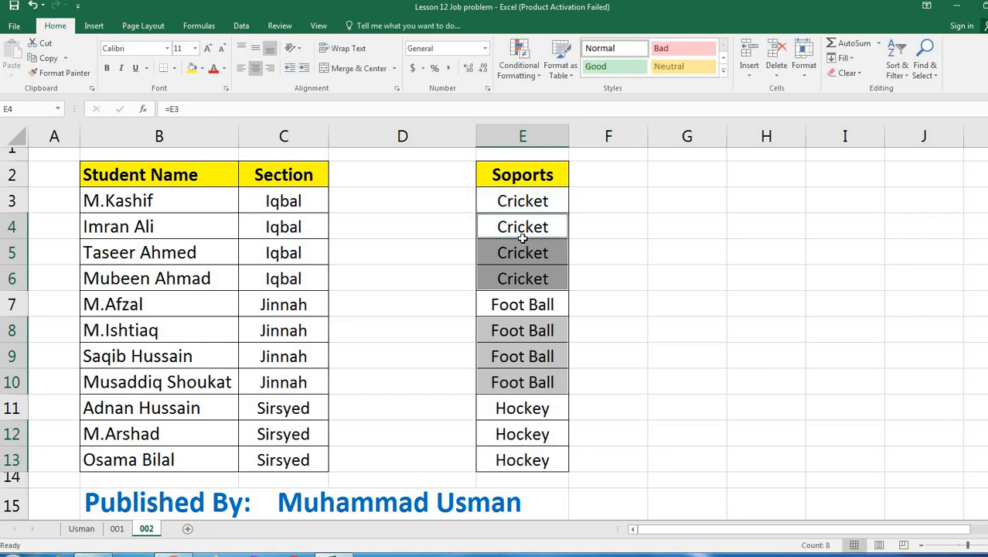
left_click(637, 347)
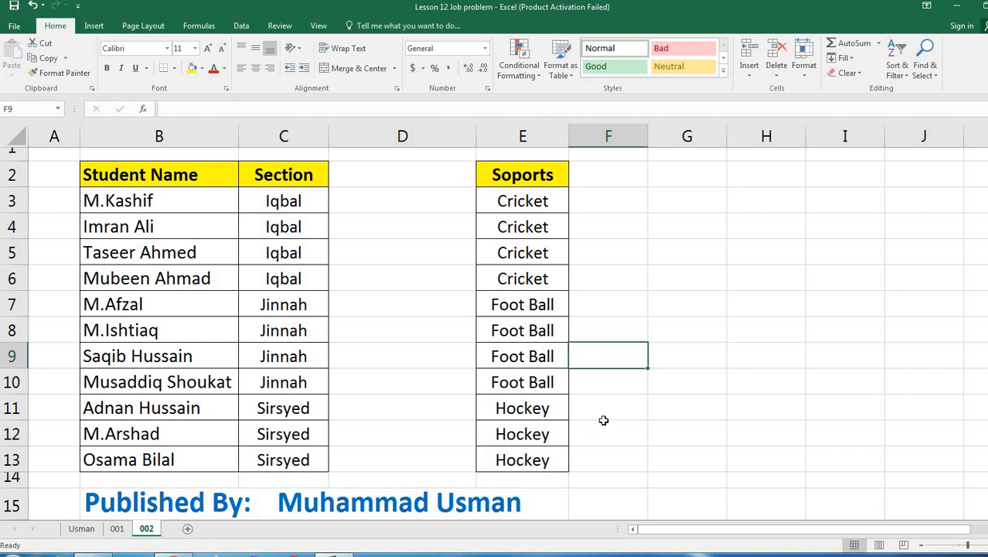
left_click(599, 389)
left_click(612, 358)
left_click(626, 402)
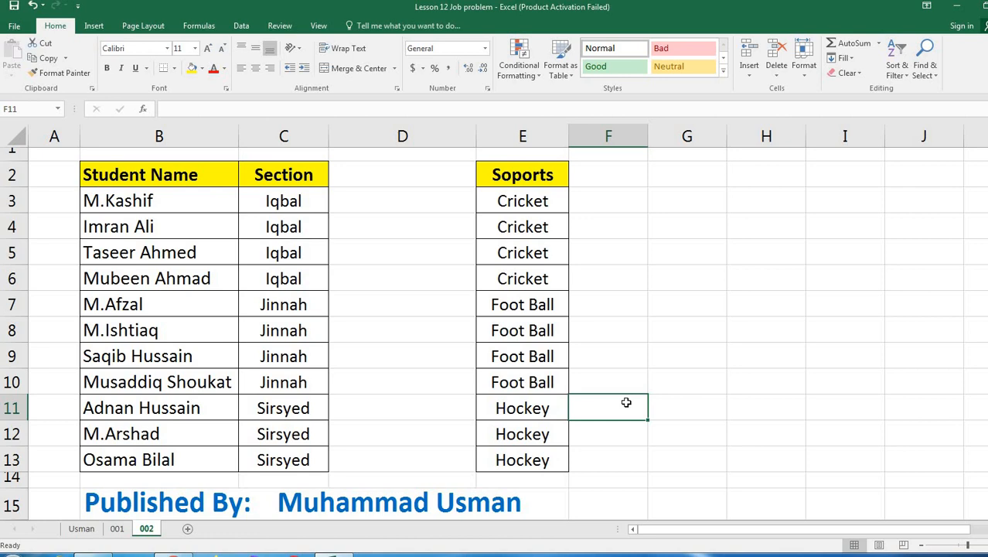